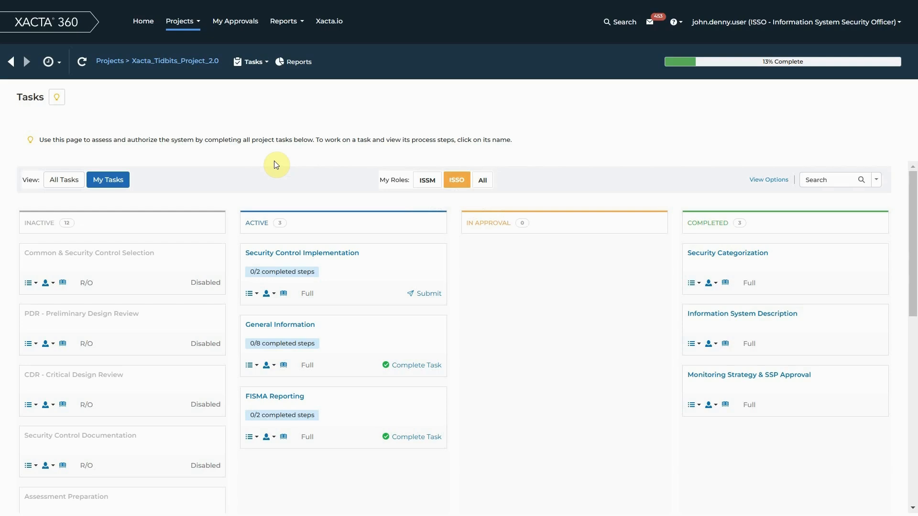
# Open Manage Project Artifacts in the General Information task to view the project's current artifact library
pyautogui.click(301, 330)
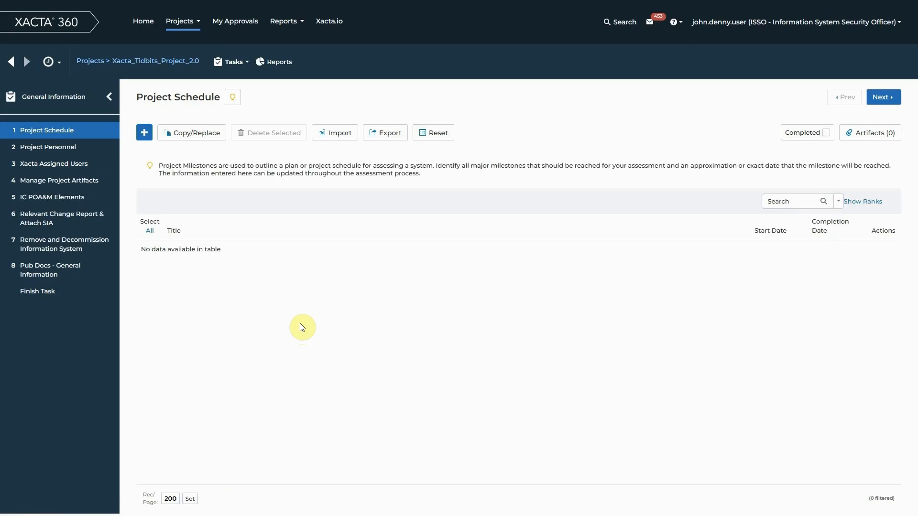
pyautogui.click(55, 188)
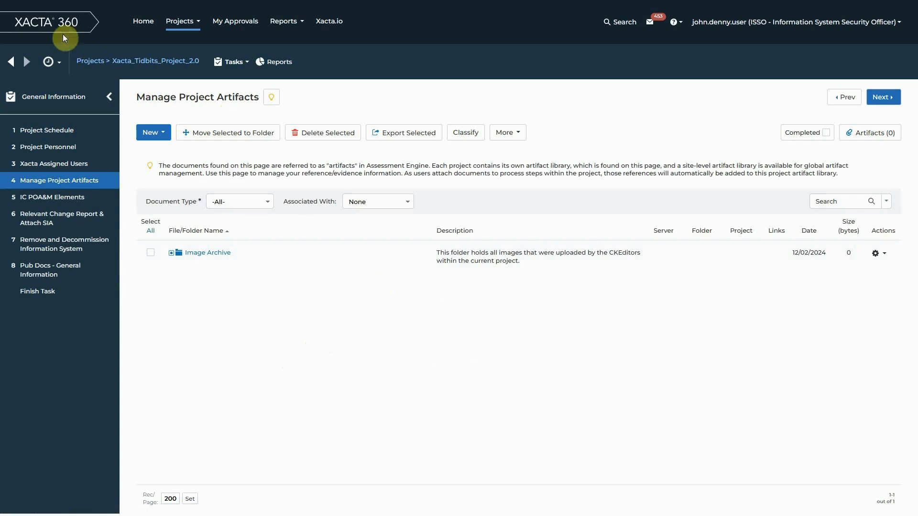
# Go to Controls Implementation in the Security Control Implementation task of Xacta_Tidbits_Project_2.0 and sort the controls by Control ID
pyautogui.click(90, 61)
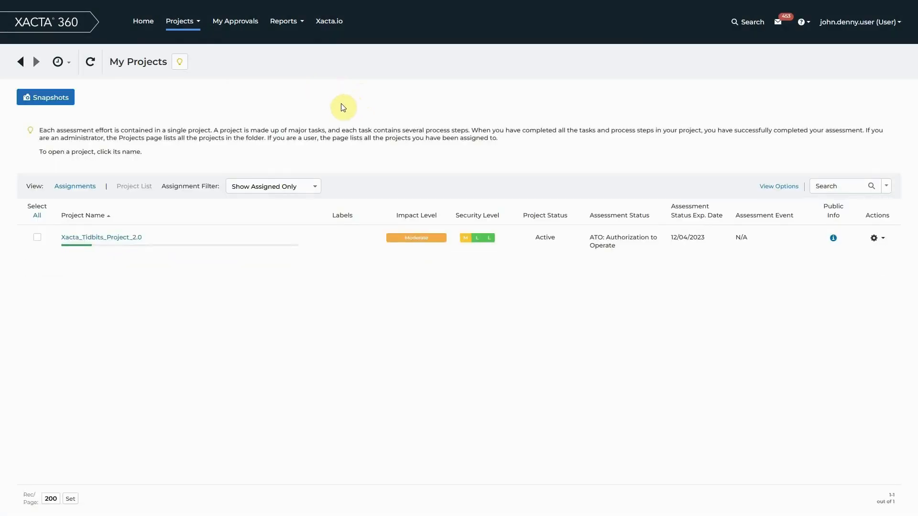
pyautogui.click(114, 241)
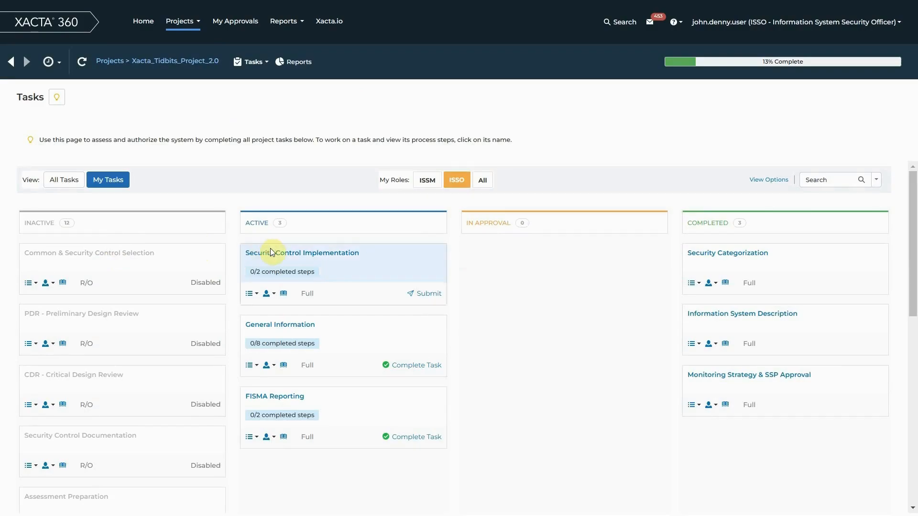
pyautogui.click(298, 251)
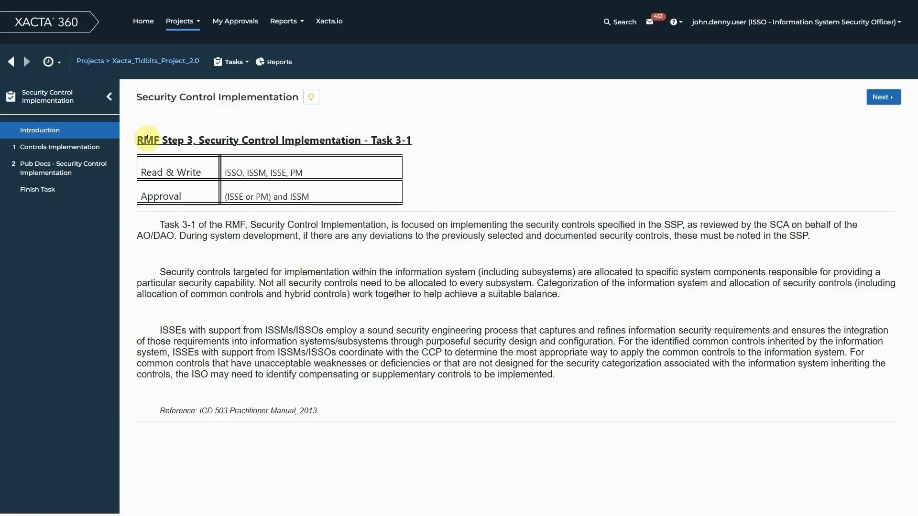
pyautogui.click(96, 146)
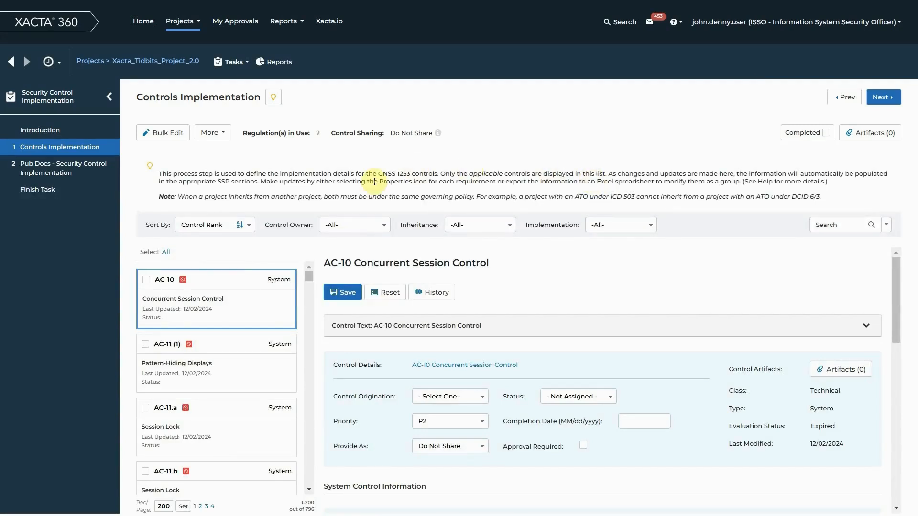
pyautogui.click(207, 227)
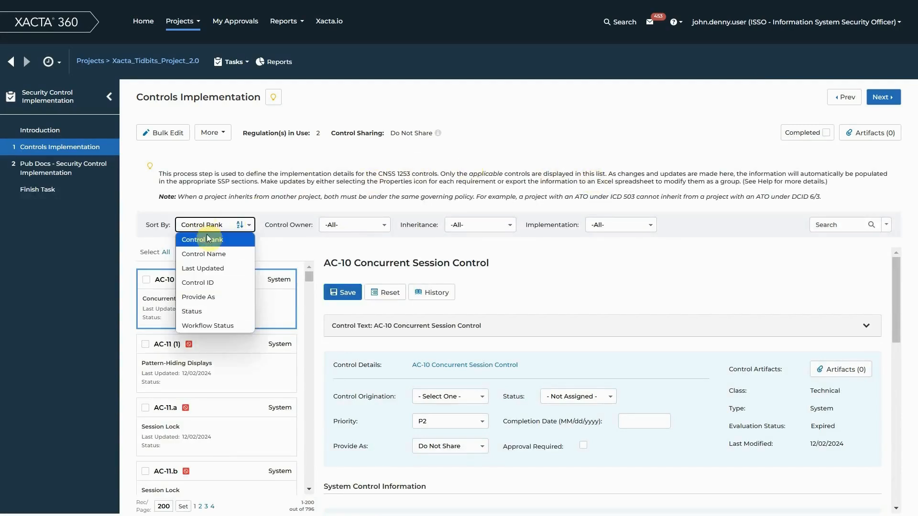
pyautogui.click(212, 283)
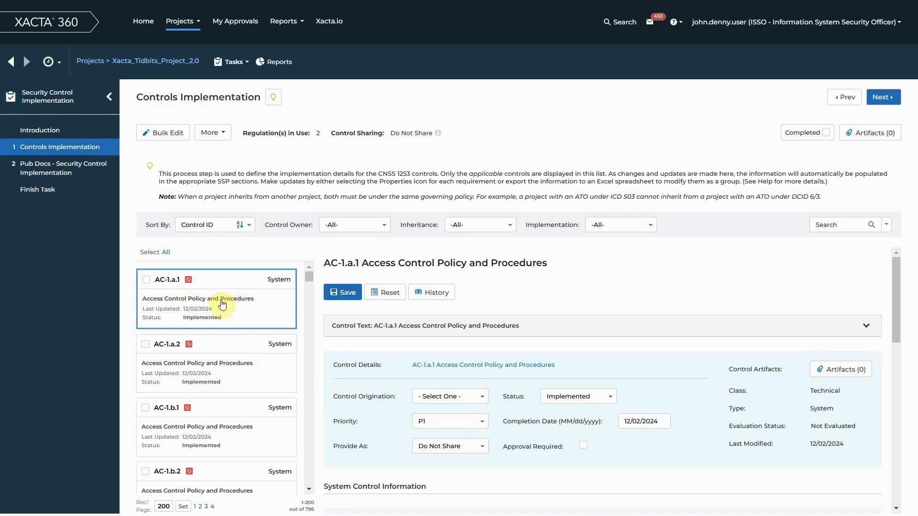
# Start a new file artifact for control AC-1.a.1 and choose SOP 1.docx as its file
pyautogui.scroll(-3, 222, 368)
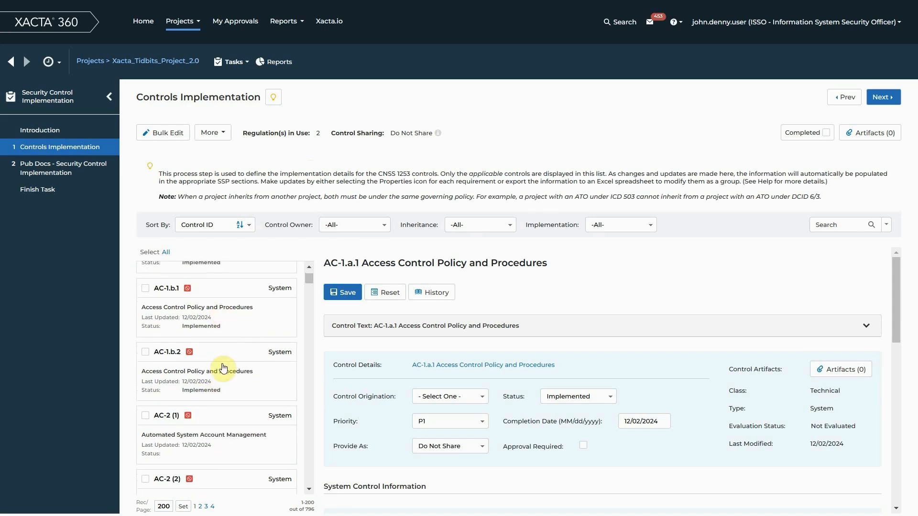
pyautogui.scroll(3, 224, 371)
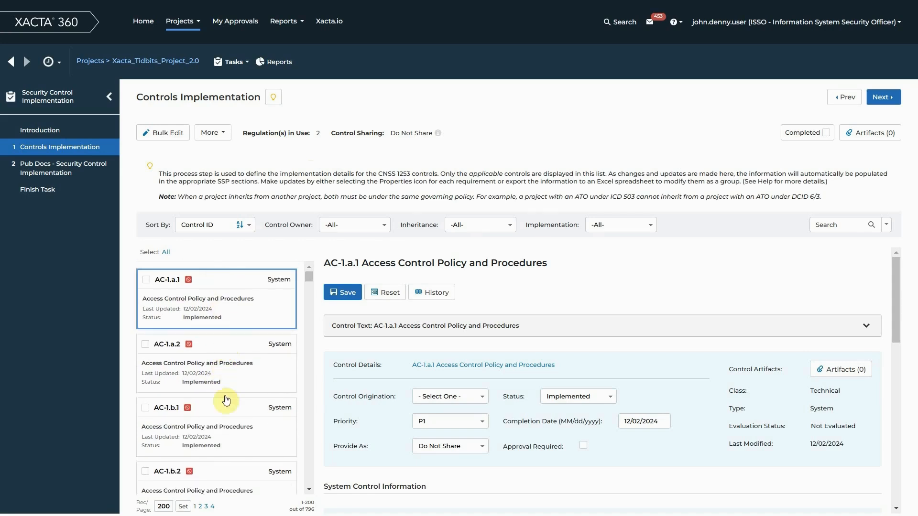
pyautogui.scroll(-2, 222, 363)
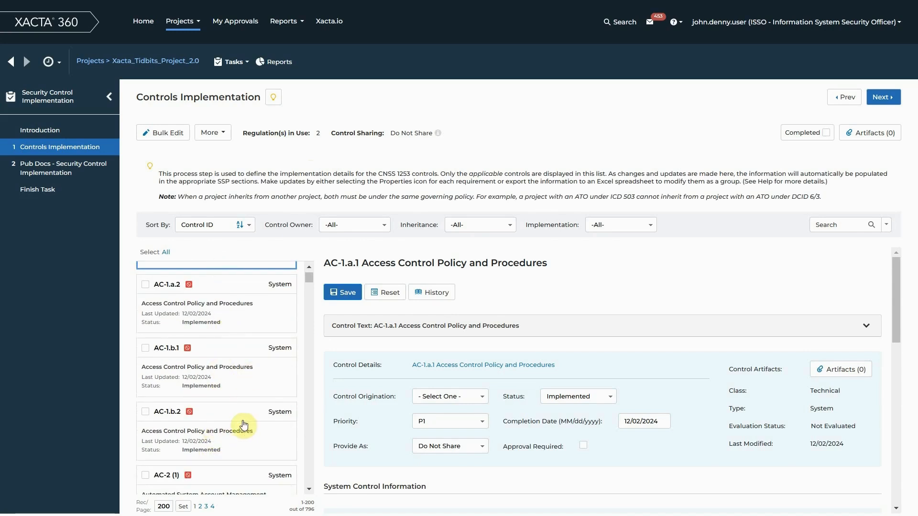
pyautogui.scroll(2, 244, 424)
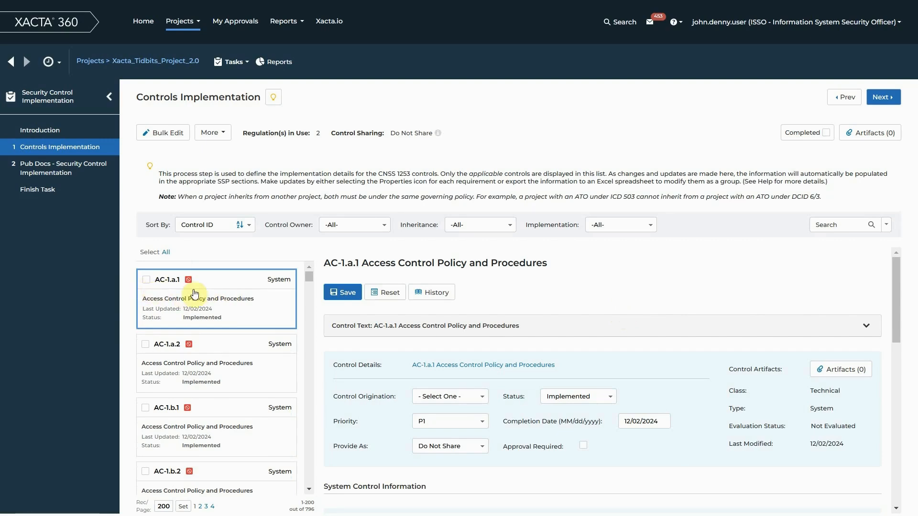
pyautogui.click(848, 376)
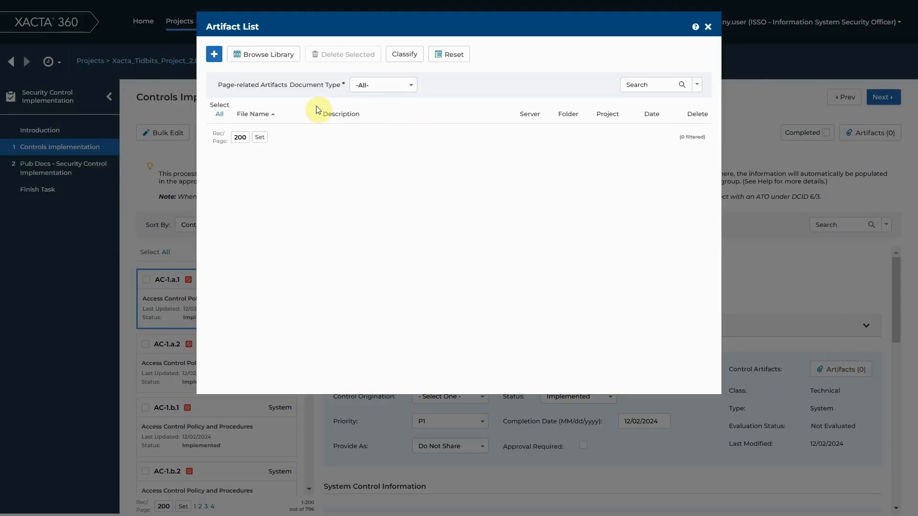
pyautogui.click(214, 56)
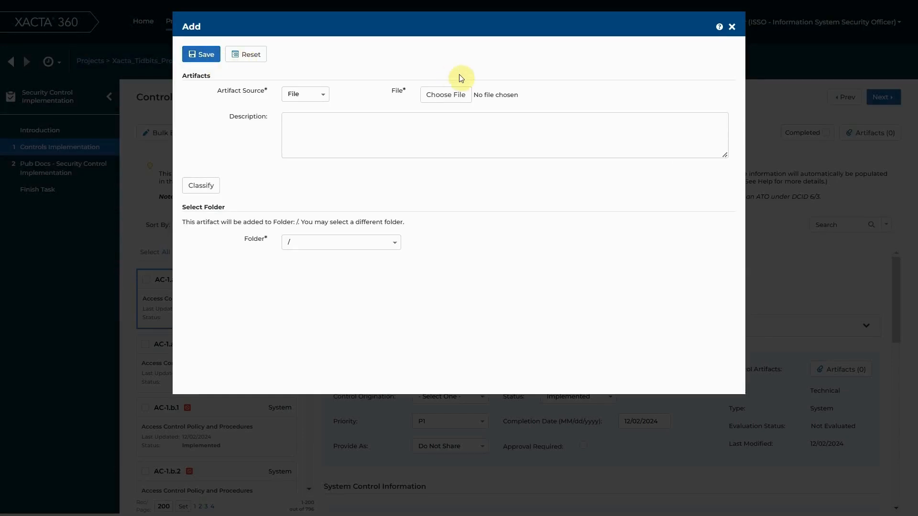
pyautogui.click(458, 98)
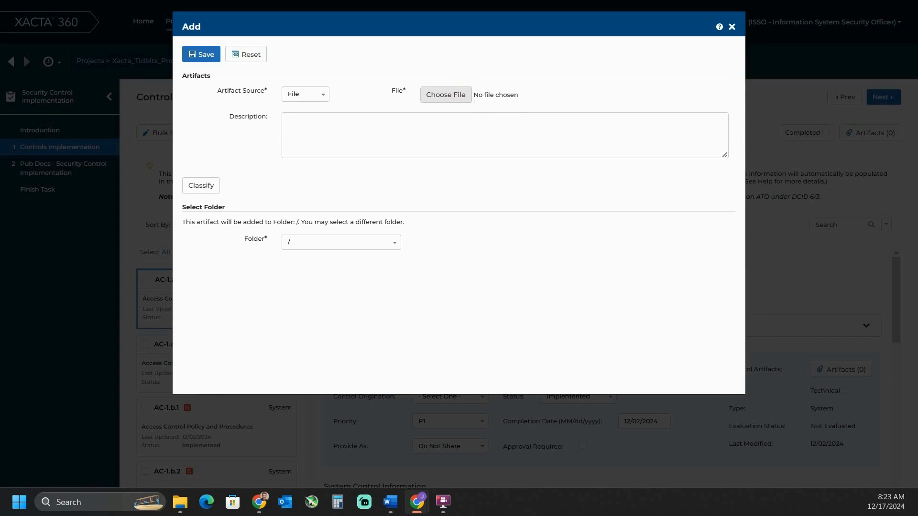
pyautogui.doubleClick(220, 159)
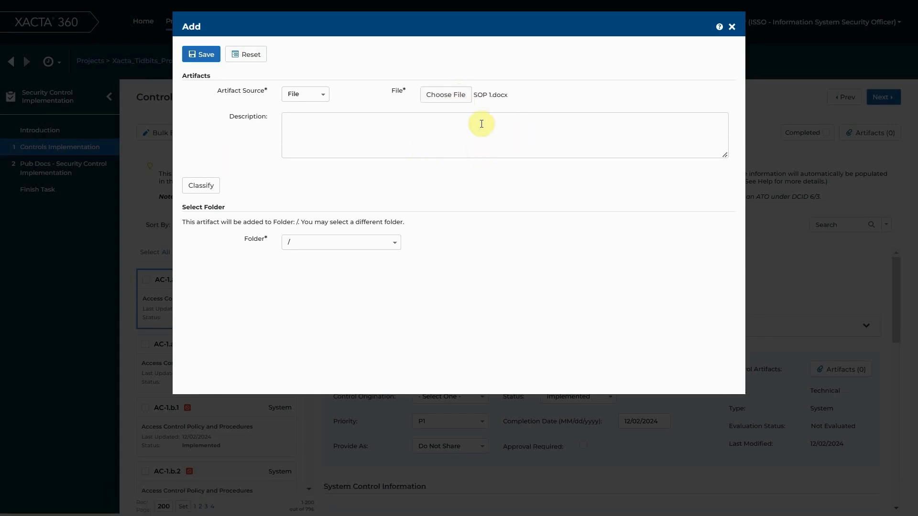
# Describe the artifact as "SOP covers all Access Control Policy and Procedures", save it and close the artifact list
pyautogui.click(363, 125)
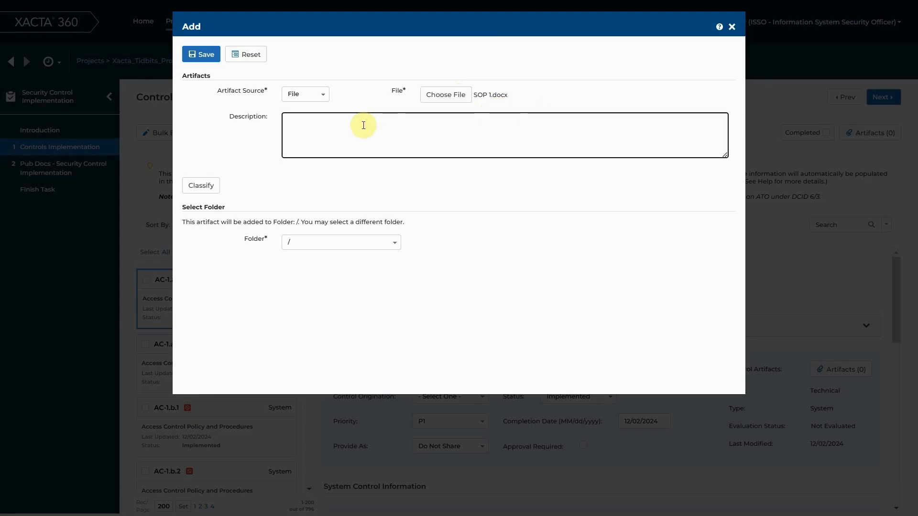
pyautogui.write('SOP covers all')
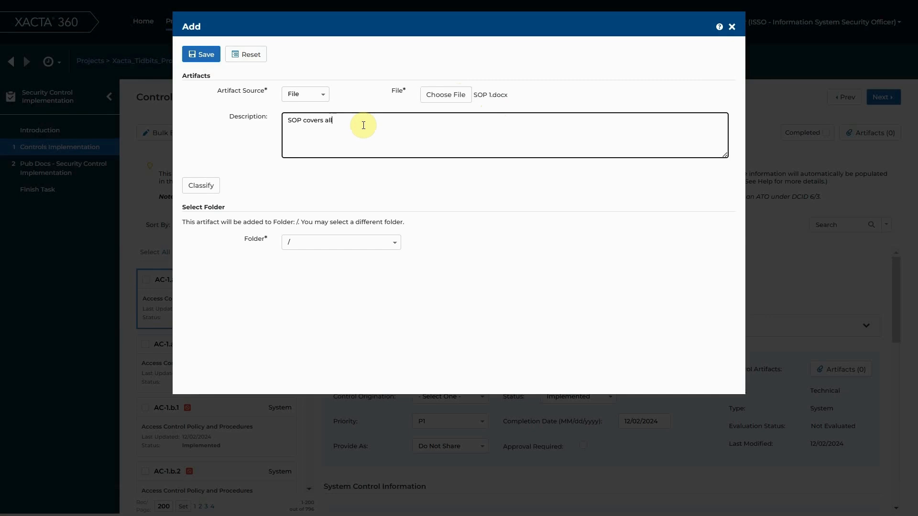
pyautogui.write(' Access Control Policy and Procedures')
pyautogui.click(198, 59)
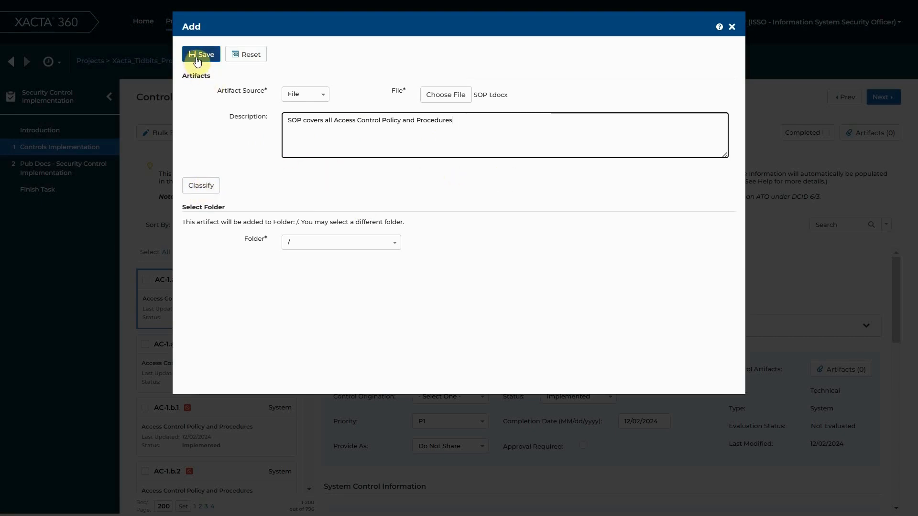
pyautogui.click(198, 58)
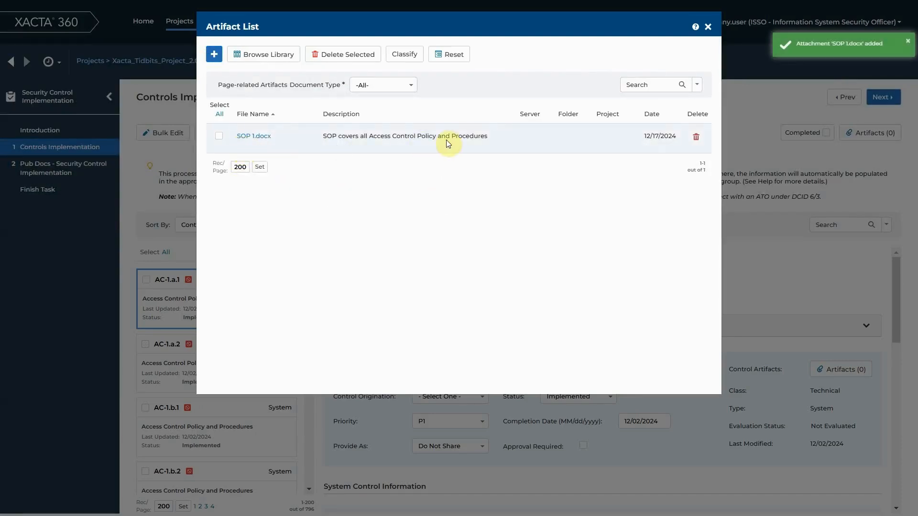
pyautogui.click(708, 28)
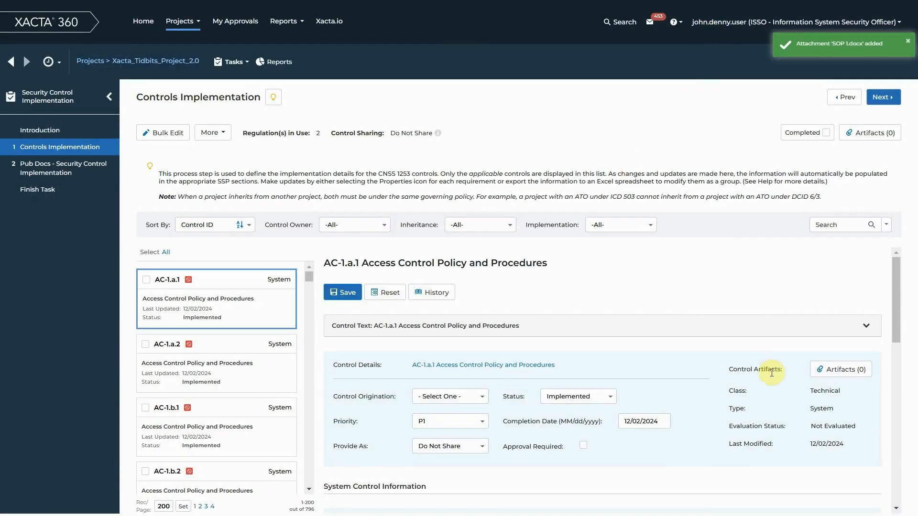
# Reload control AC-1.a.1 by switching to AC-1.a.2 and back, and check its artifact list for the attached file
pyautogui.click(210, 366)
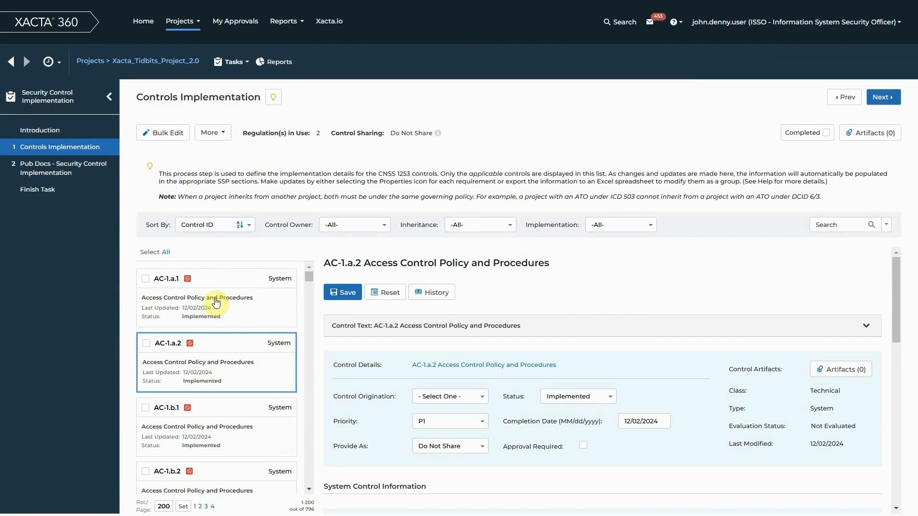
pyautogui.click(216, 302)
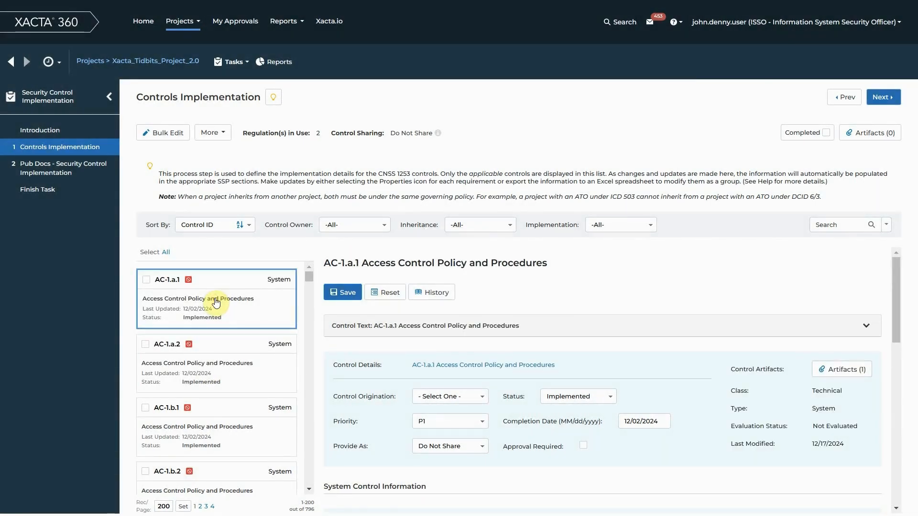
pyautogui.click(843, 369)
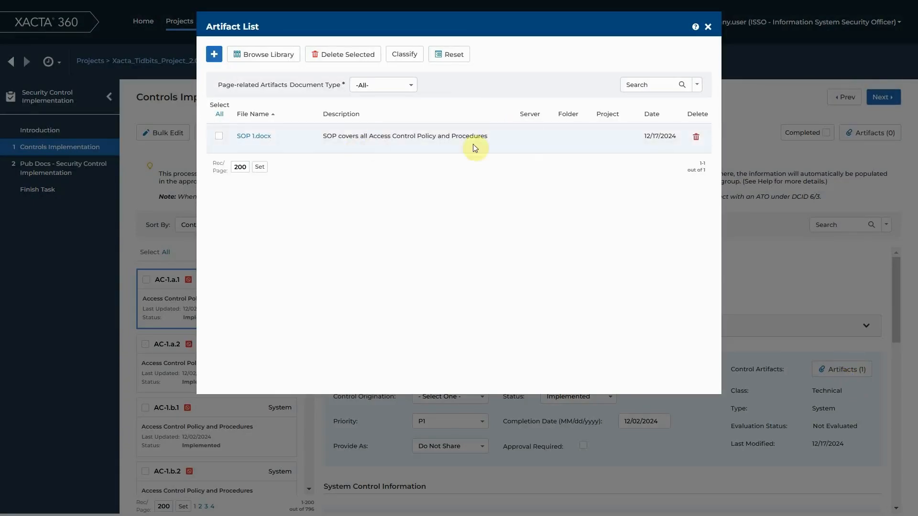
pyautogui.click(708, 26)
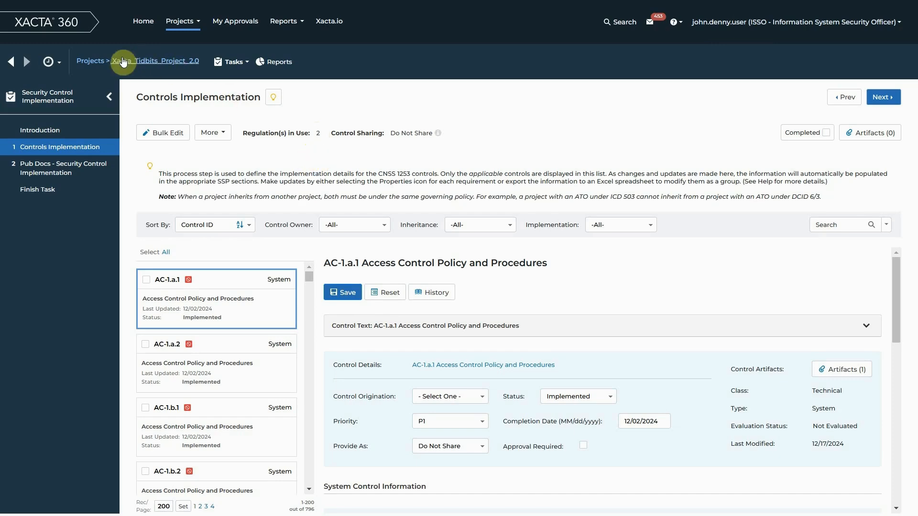
# Open Manage Project Artifacts in the project's General Information task and check which controls SOP 1.docx is linked to
pyautogui.click(93, 61)
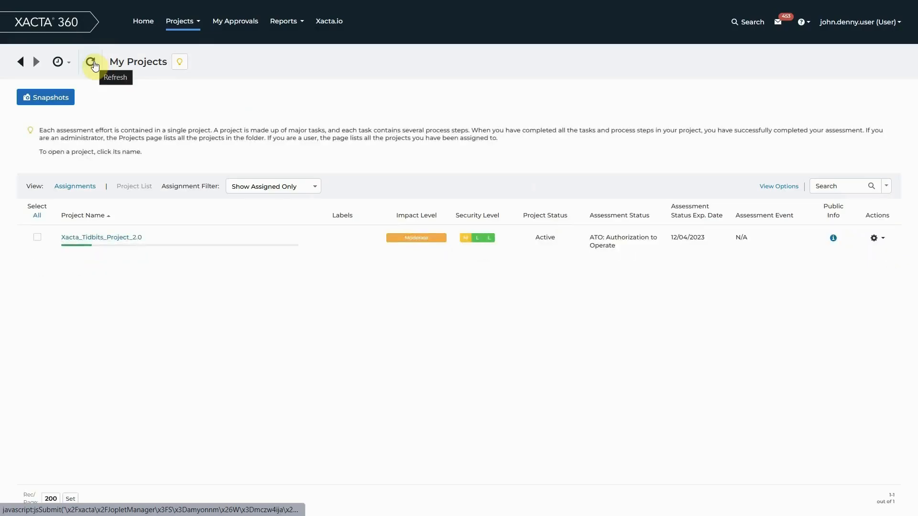
pyautogui.click(103, 238)
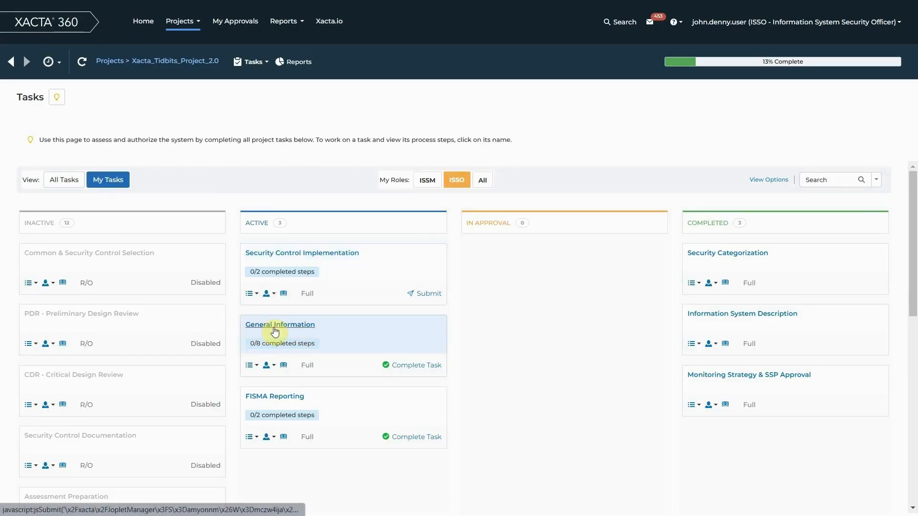
pyautogui.click(275, 331)
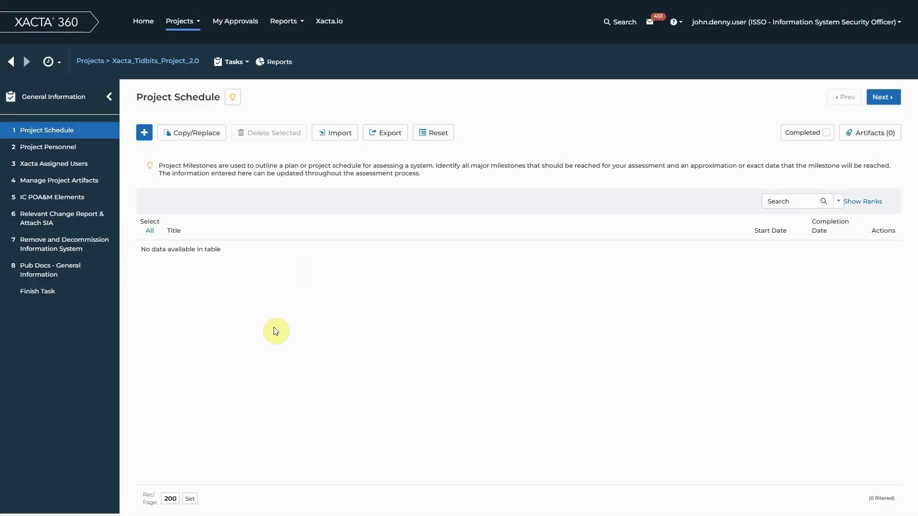
pyautogui.click(71, 188)
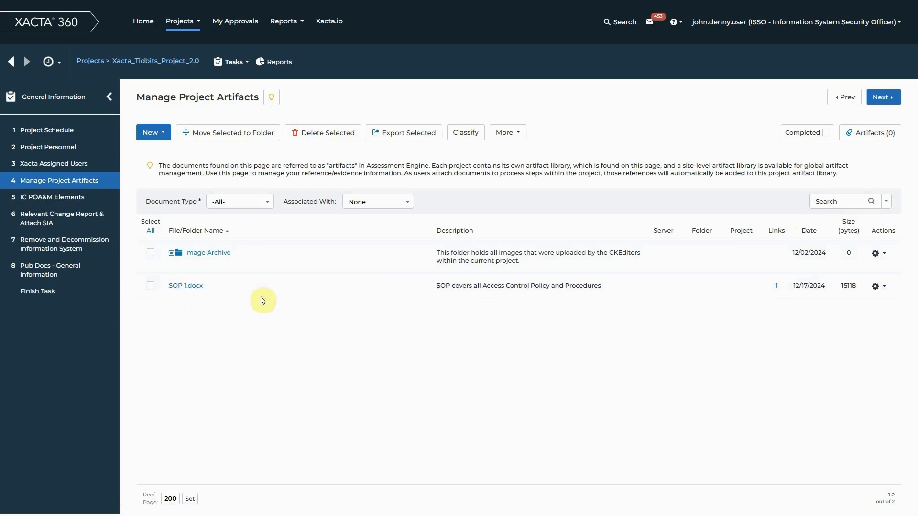
pyautogui.click(776, 286)
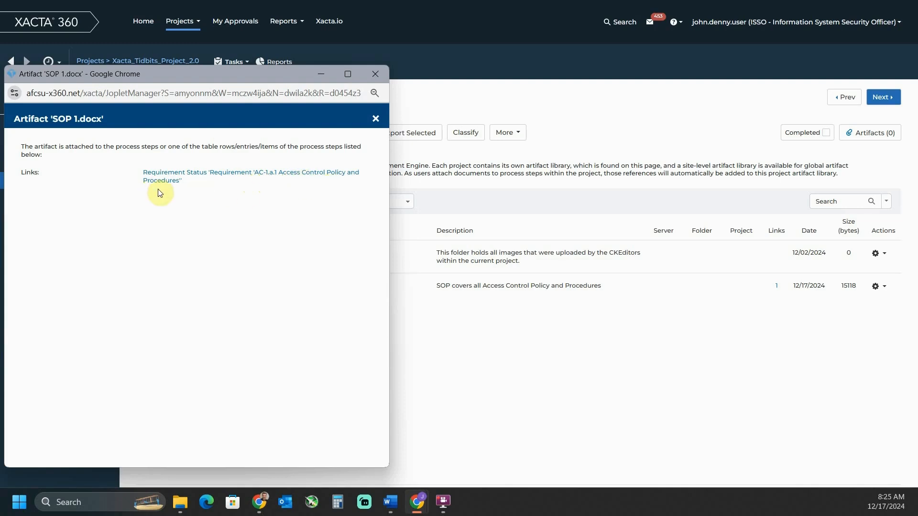
pyautogui.click(376, 74)
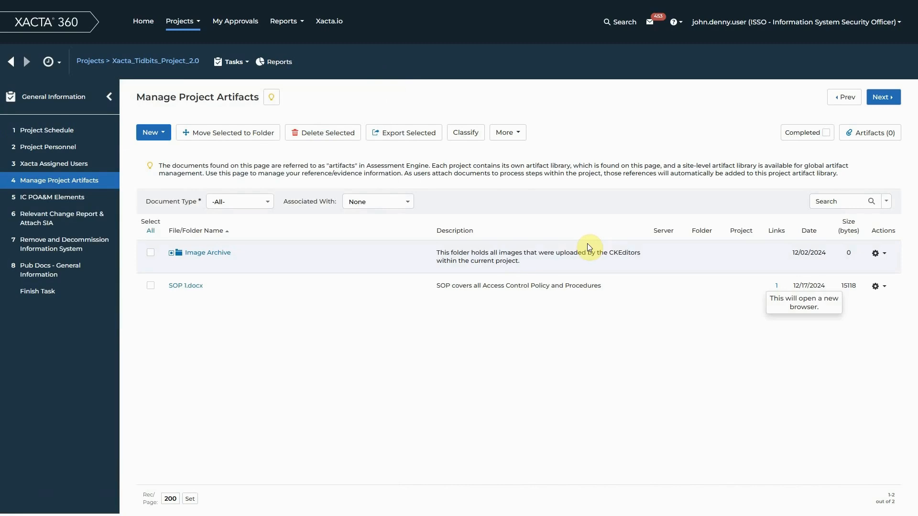
# Return to Controls Implementation in the project's Security Control Implementation task and sort the controls by Control ID
pyautogui.click(145, 61)
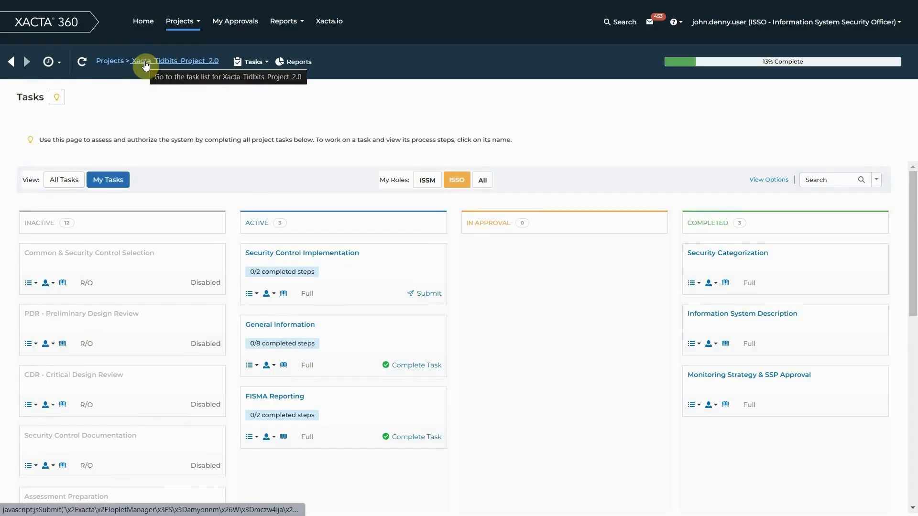
pyautogui.click(334, 257)
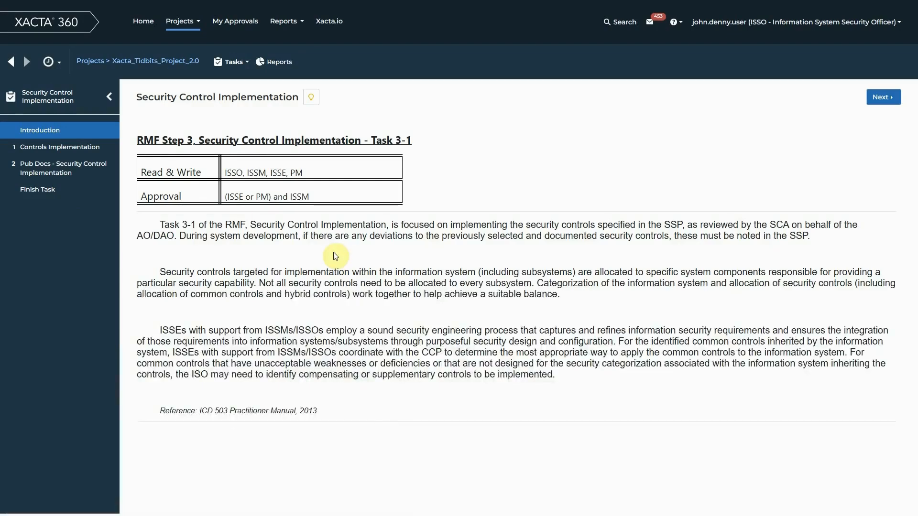
pyautogui.click(92, 148)
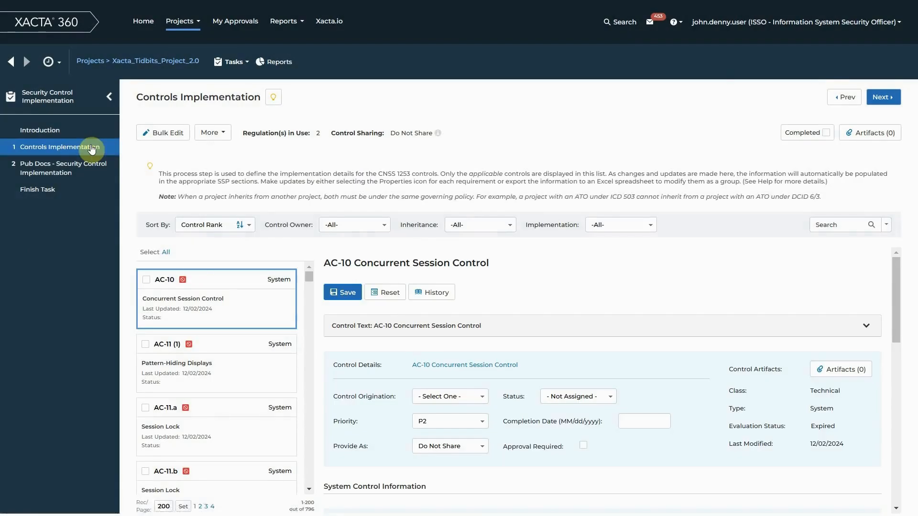
pyautogui.click(207, 231)
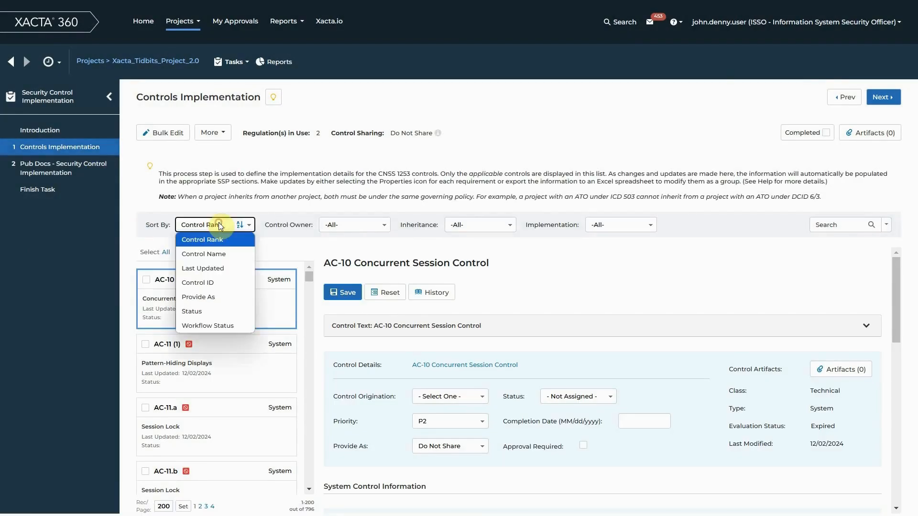
pyautogui.click(213, 279)
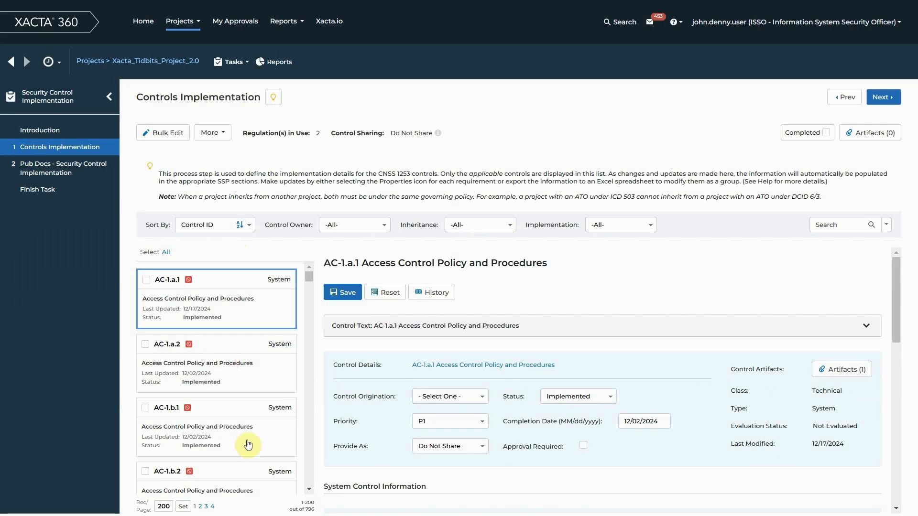
pyautogui.scroll(-1, 233, 433)
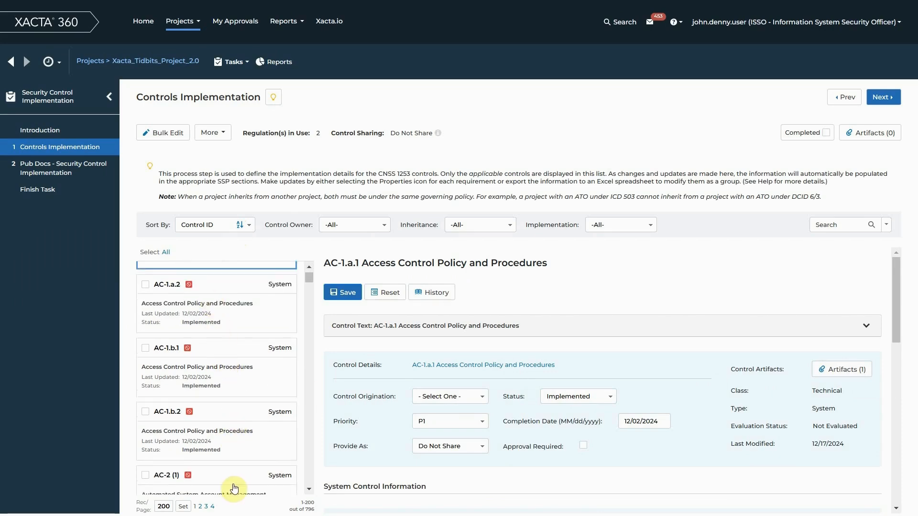
pyautogui.scroll(1, 215, 356)
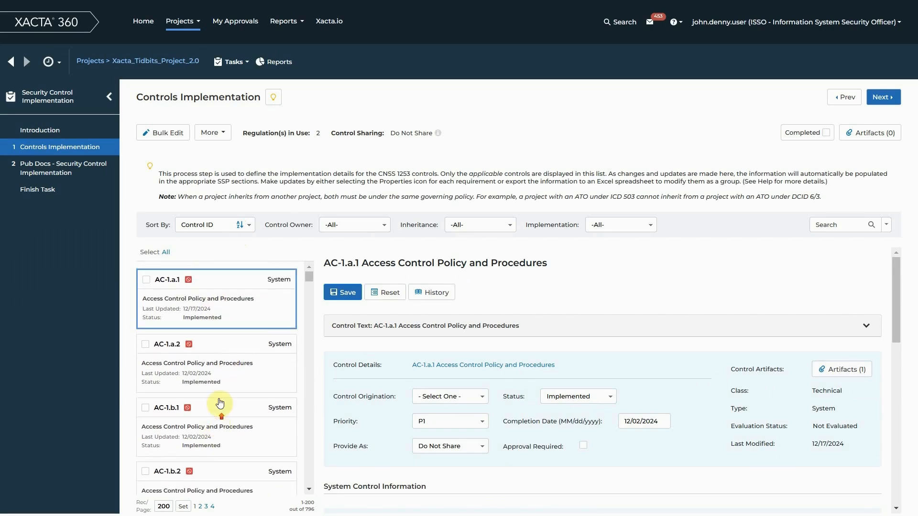
# Add SOP 1.docx as a file artifact to control AC-1.a.2 without a description, save it and close the artifact list
pyautogui.click(218, 365)
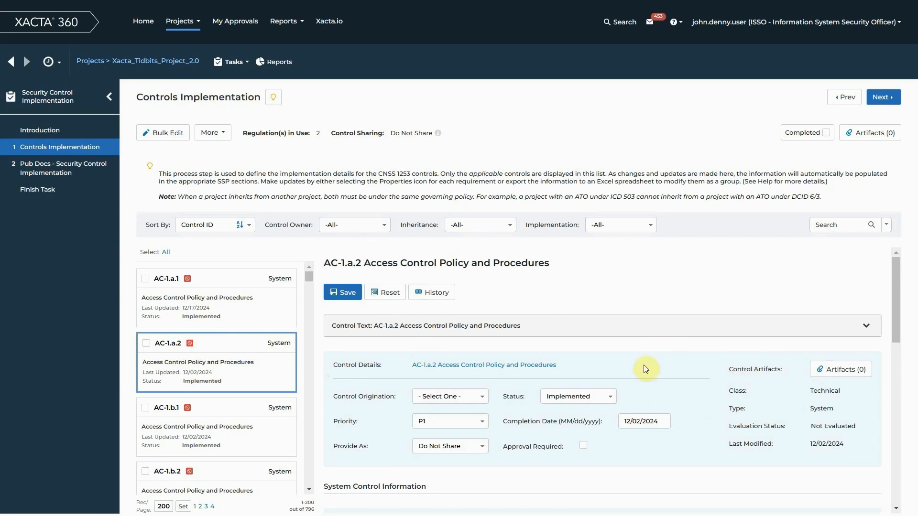
pyautogui.click(824, 373)
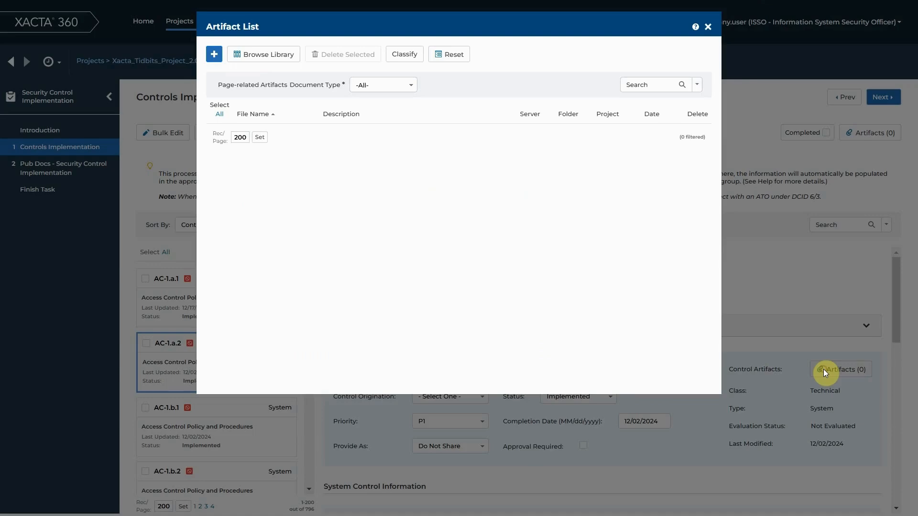
pyautogui.click(210, 55)
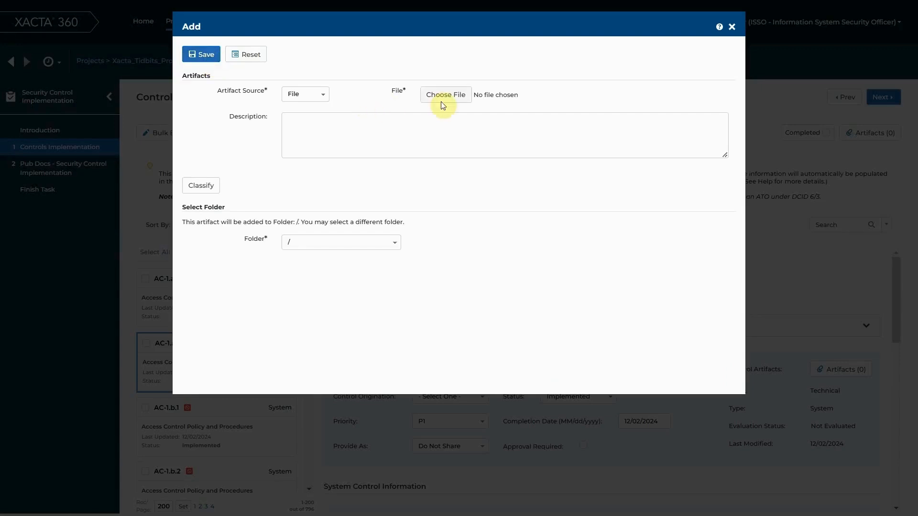
pyautogui.click(452, 102)
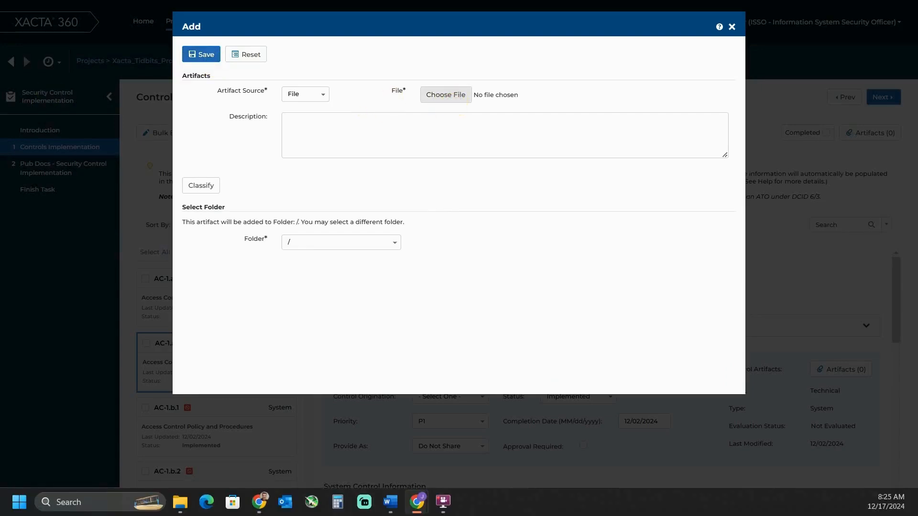
pyautogui.doubleClick(244, 184)
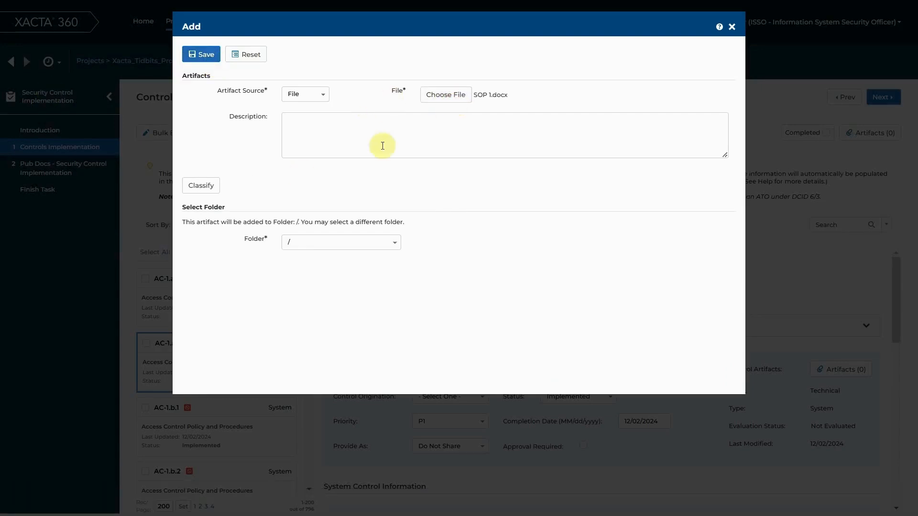
pyautogui.click(201, 58)
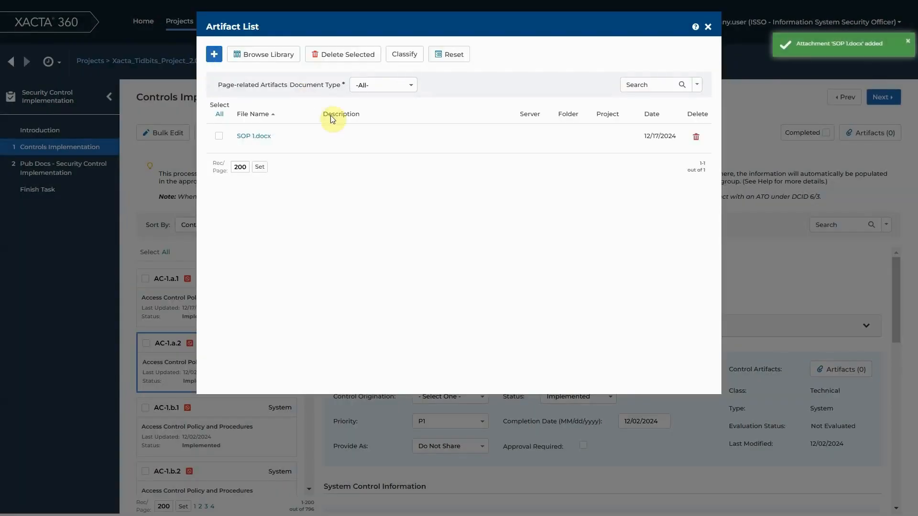
pyautogui.click(708, 26)
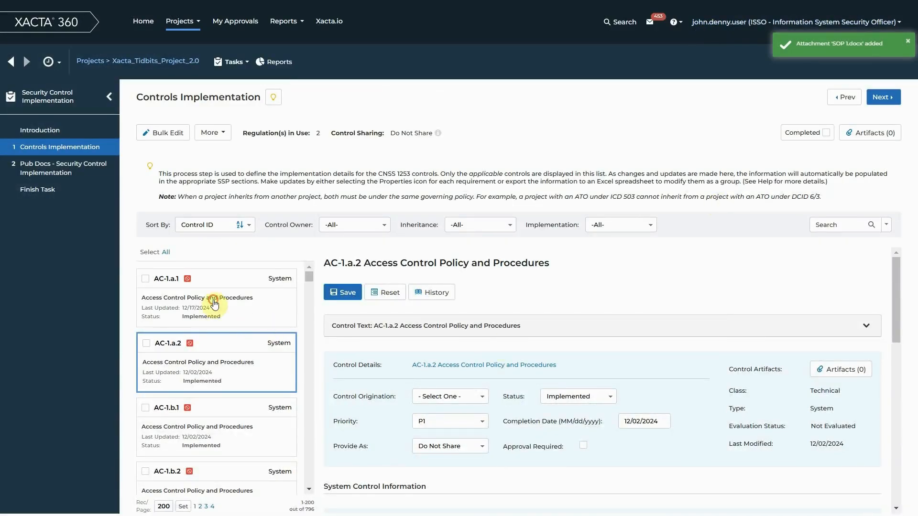
# Compare the artifact lists of controls AC-1.a.1 and AC-1.a.2, checking the SOP 1.docx entry in each
pyautogui.click(212, 300)
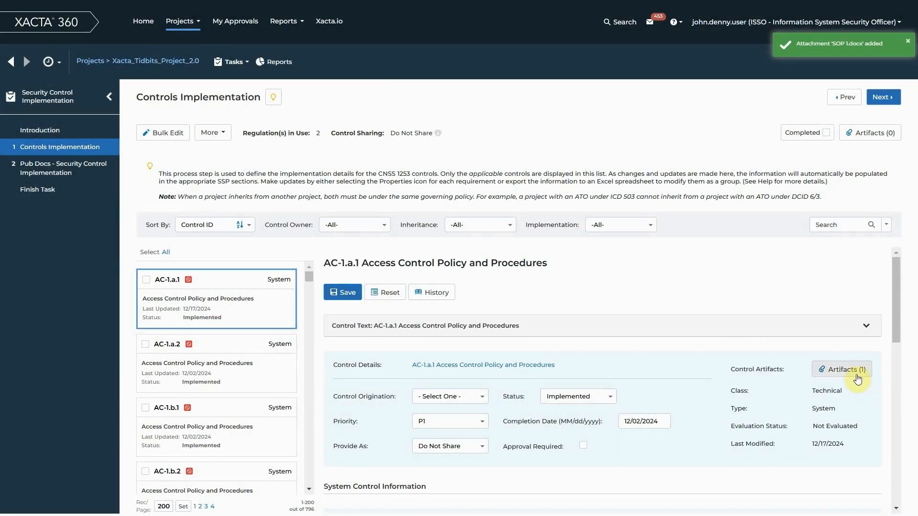
pyautogui.click(853, 371)
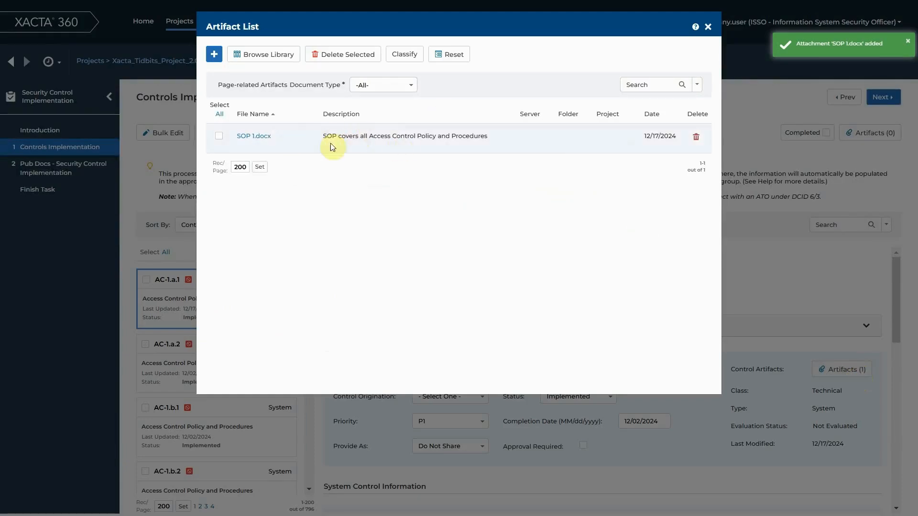
pyautogui.click(709, 27)
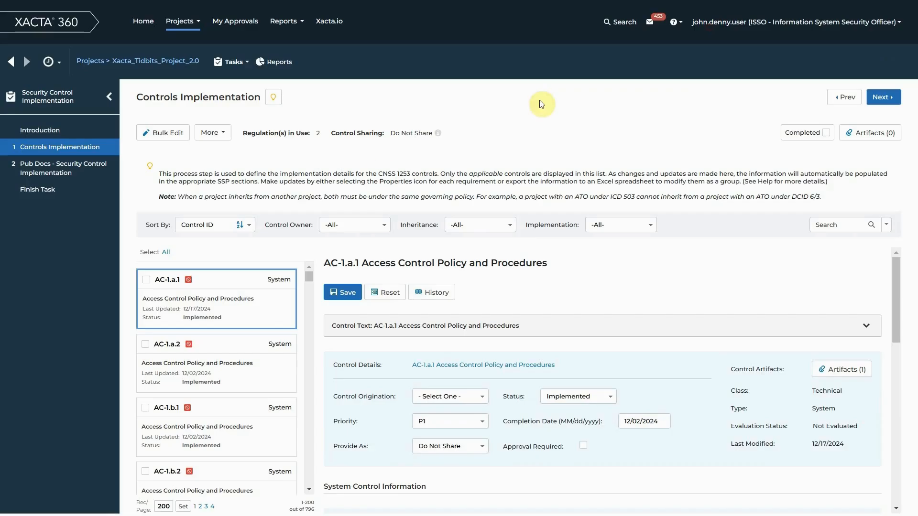
pyautogui.click(238, 360)
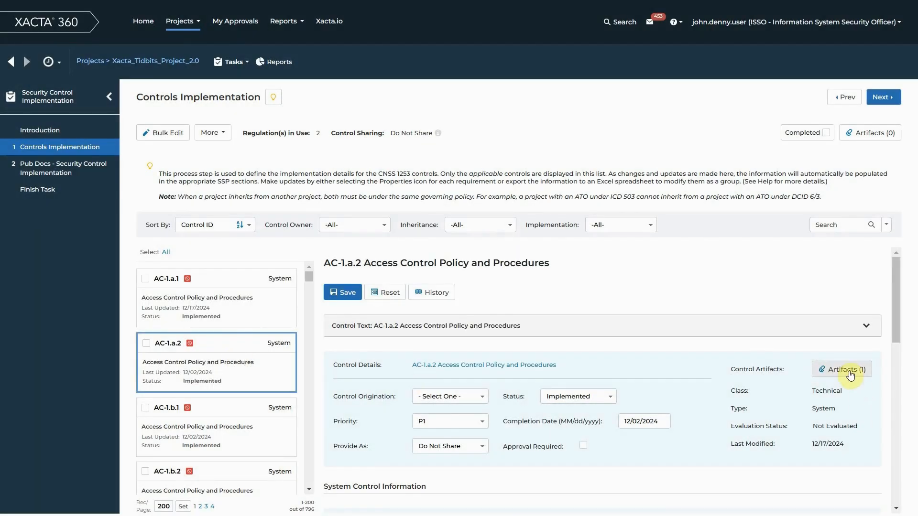
pyautogui.click(848, 370)
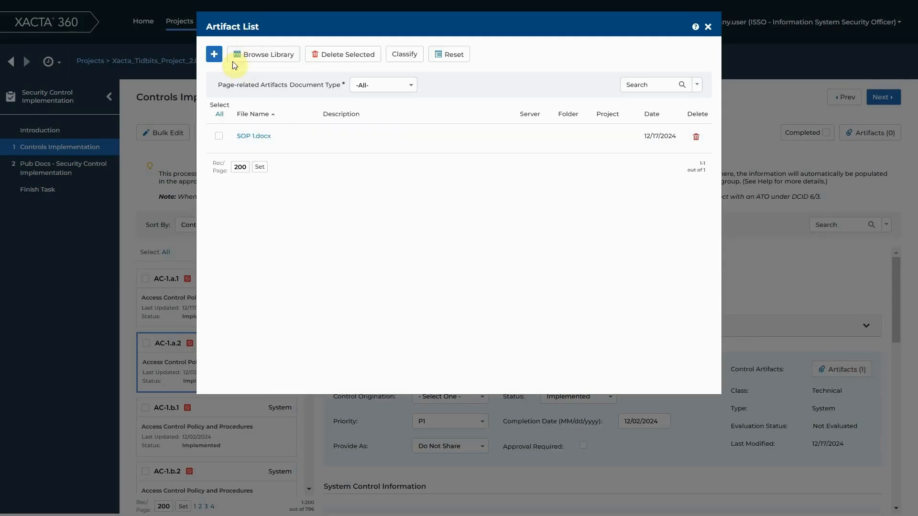
pyautogui.click(708, 27)
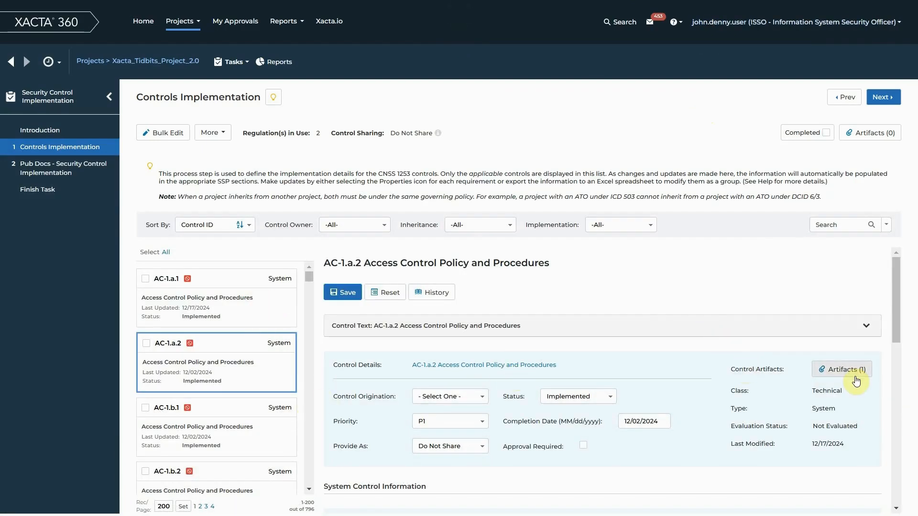
pyautogui.click(264, 312)
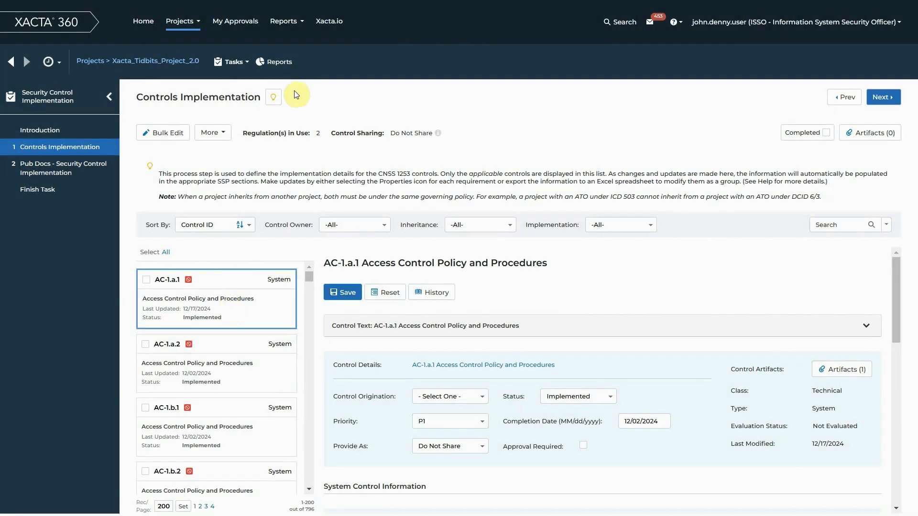
# Return to Manage Project Artifacts in the General Information task and review the library's SOP 1.docx entries
pyautogui.click(141, 62)
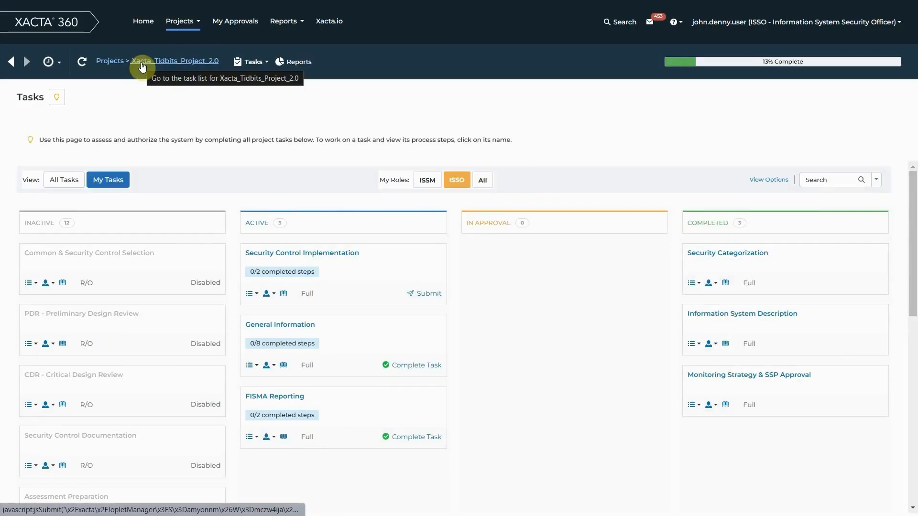
pyautogui.click(282, 325)
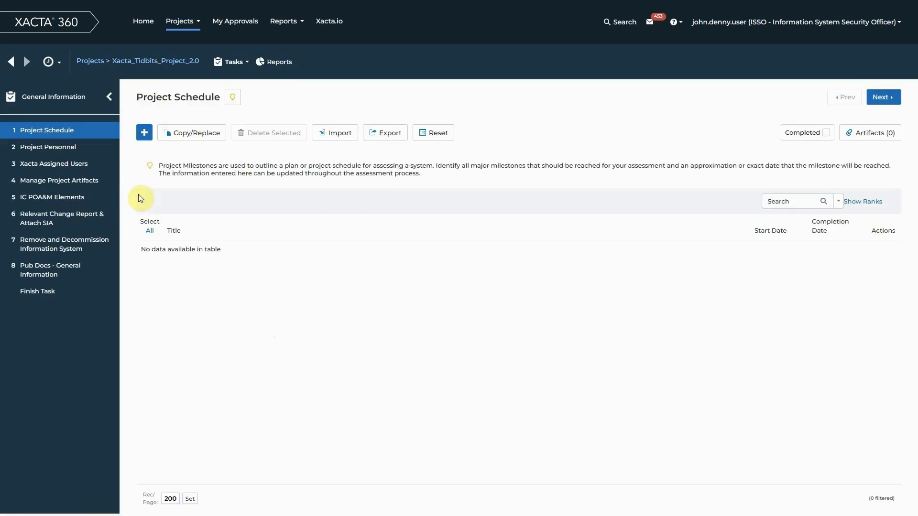
pyautogui.click(69, 187)
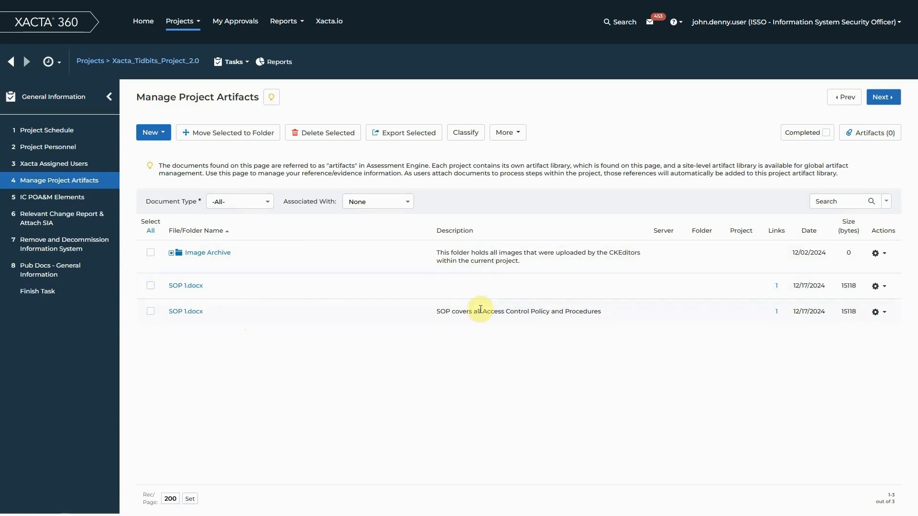
# Delete both SOP 1.docx artifacts from the project's artifact library, confirming each deletion
pyautogui.click(879, 286)
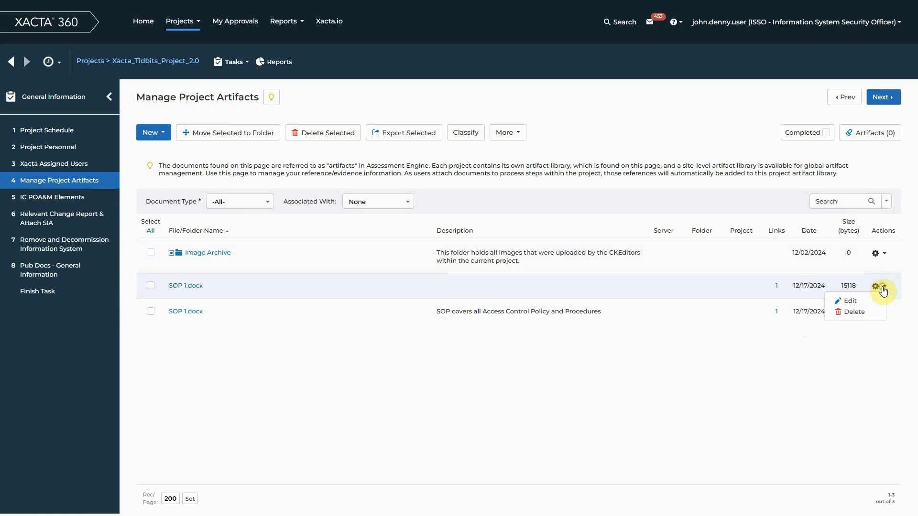
pyautogui.click(855, 312)
pyautogui.click(514, 79)
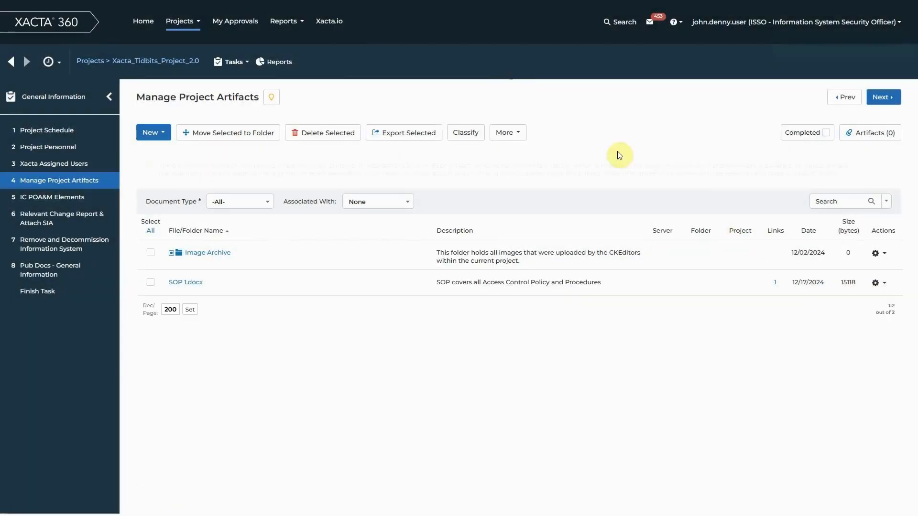
pyautogui.click(878, 286)
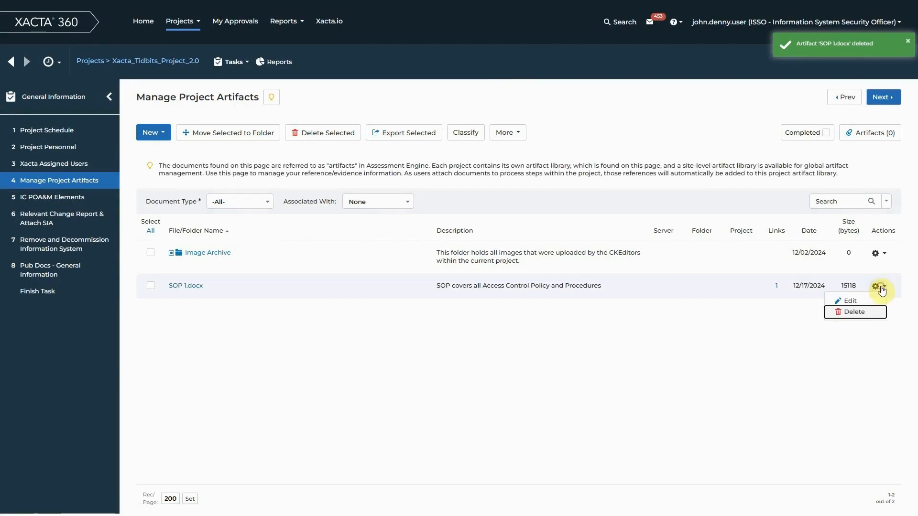
pyautogui.click(841, 319)
pyautogui.click(517, 79)
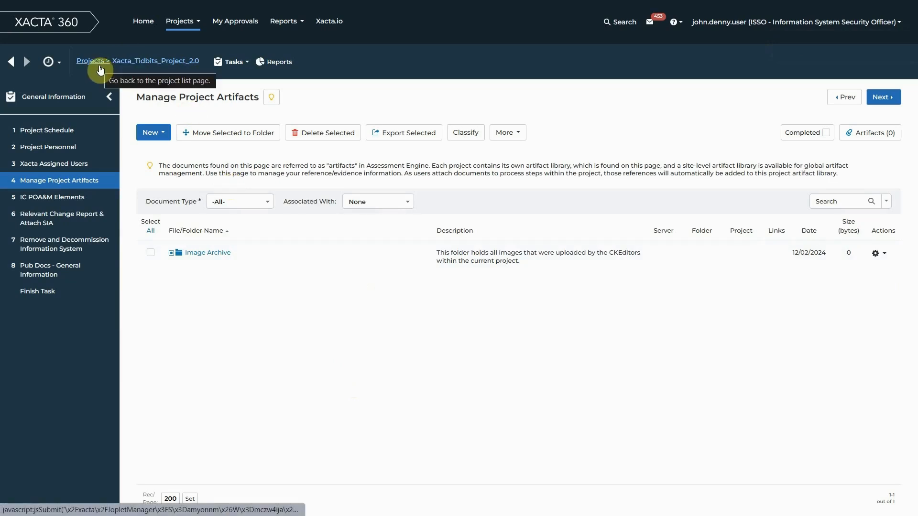
# Open the Controls Implementation list, sort it by Control ID and filter the control owner to My Controls
pyautogui.click(149, 62)
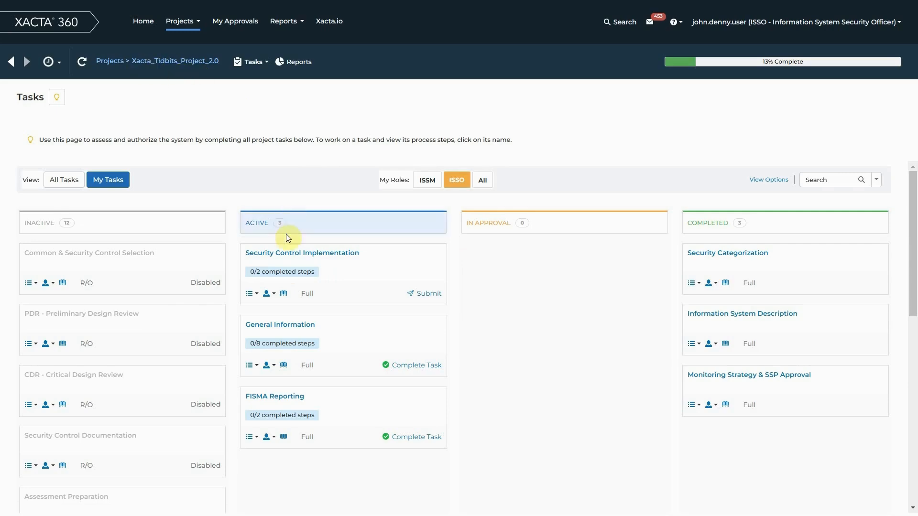
pyautogui.click(290, 251)
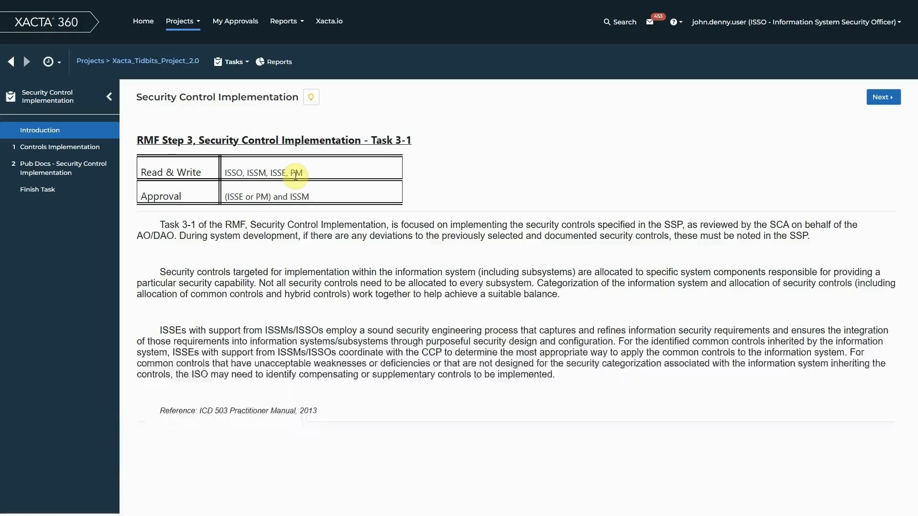
pyautogui.click(89, 148)
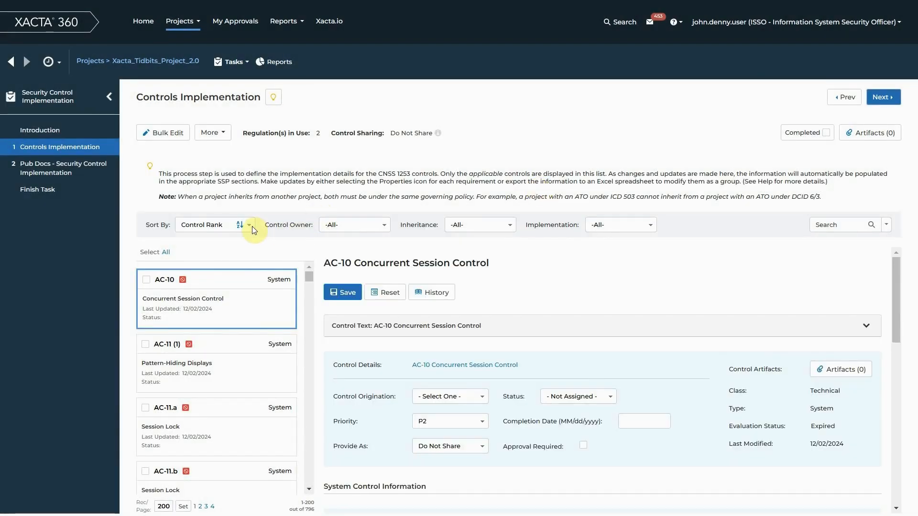
pyautogui.click(252, 225)
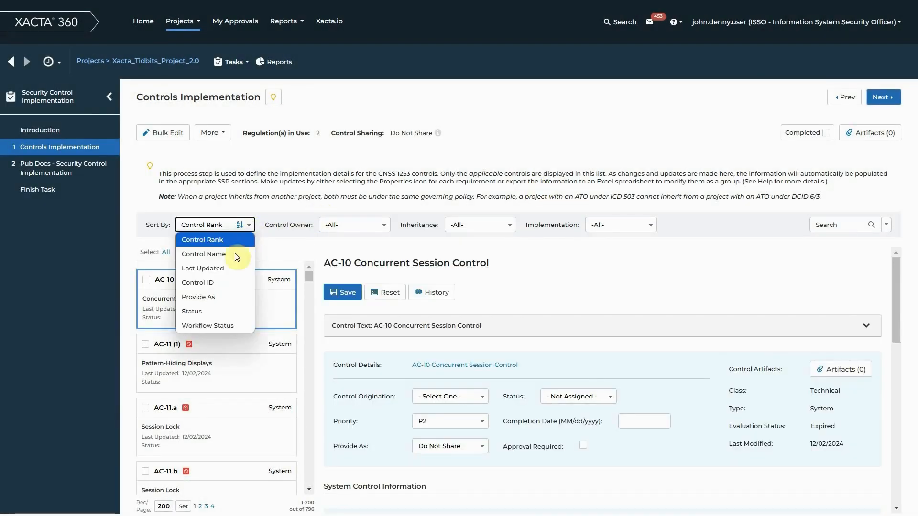
pyautogui.click(224, 281)
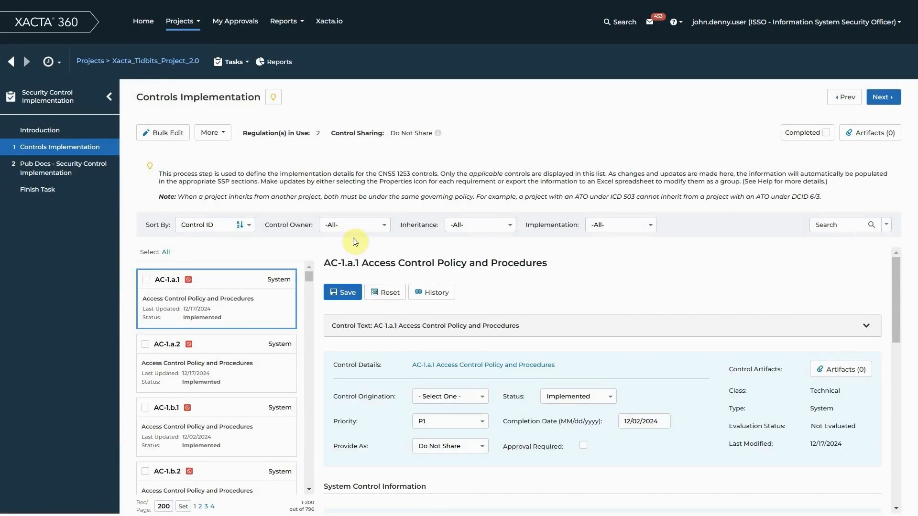
pyautogui.click(359, 225)
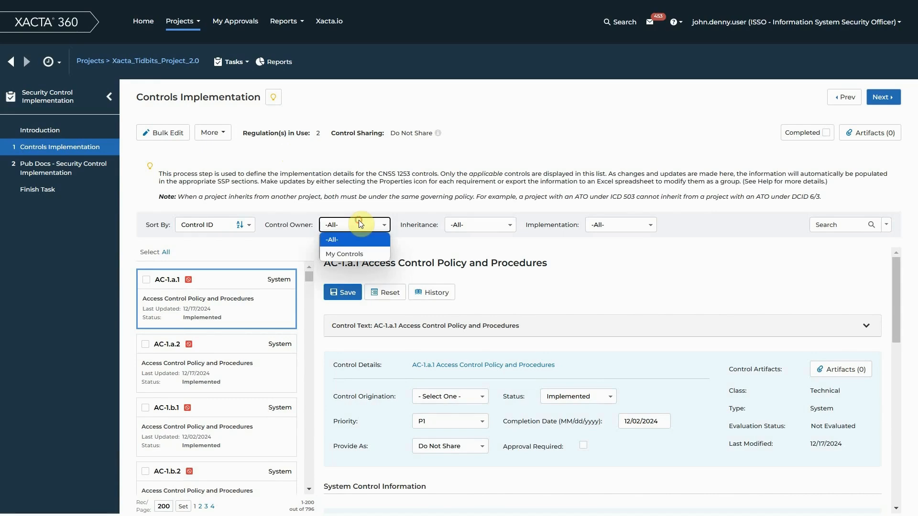
pyautogui.click(355, 255)
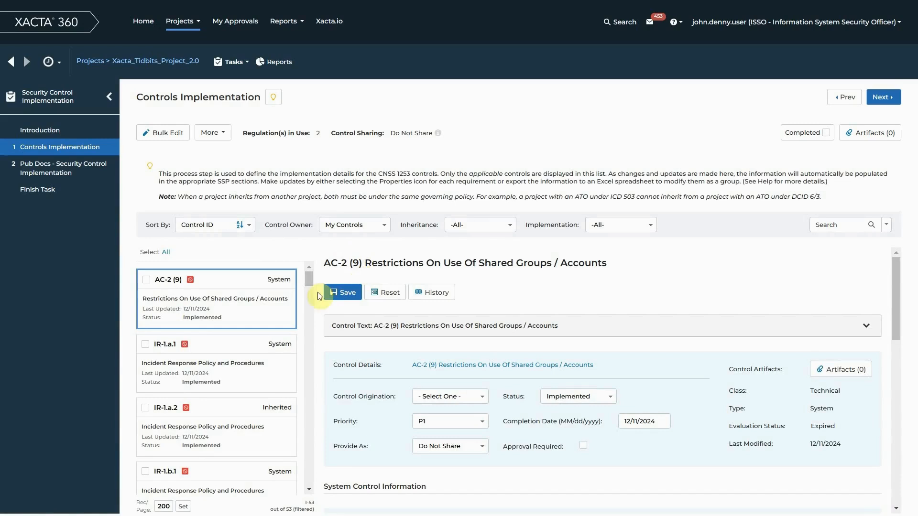
# Review the filtered control list from AC-2 (9) through IR-10 to see which controls belong to the IR series
pyautogui.scroll(-8, 239, 365)
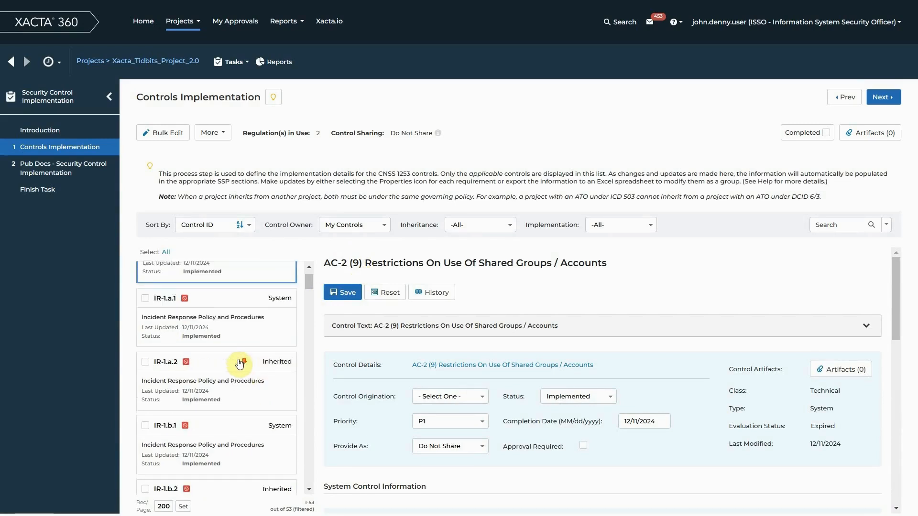
pyautogui.scroll(-10, 218, 338)
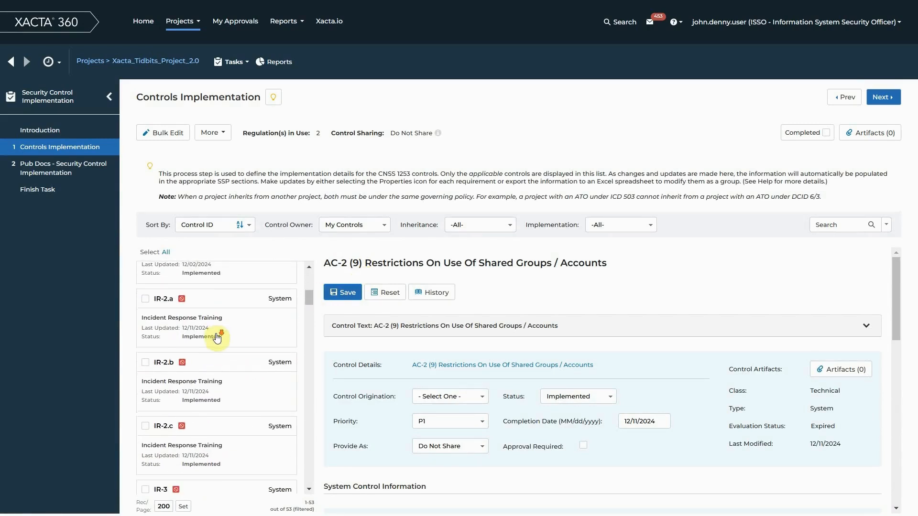
pyautogui.scroll(-10, 218, 338)
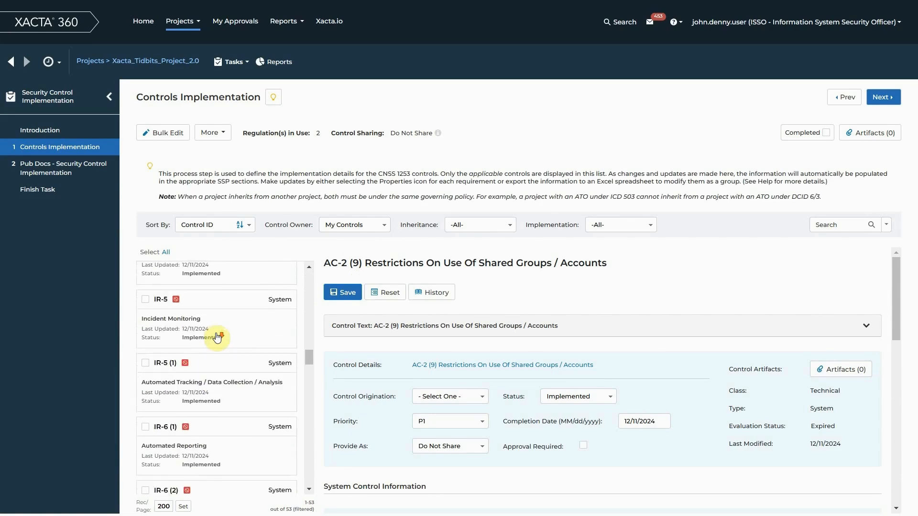
pyautogui.scroll(-10, 217, 338)
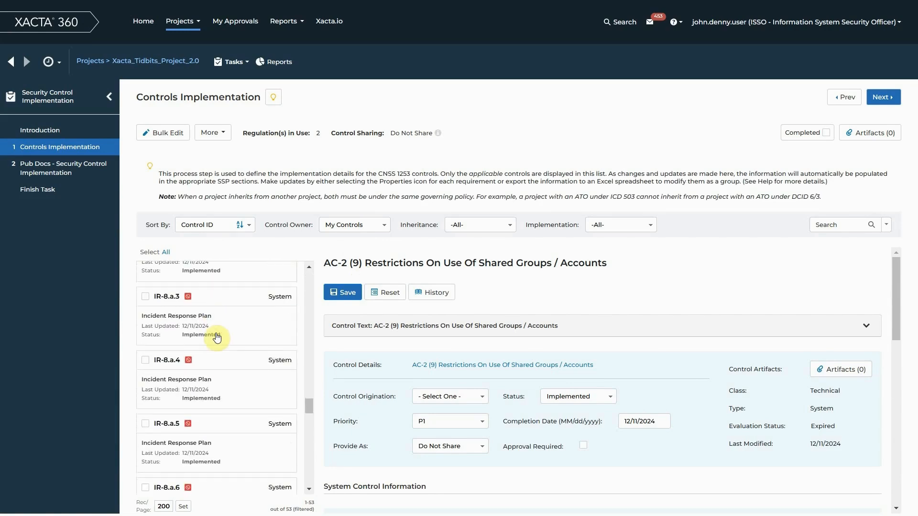
pyautogui.scroll(-5, 217, 338)
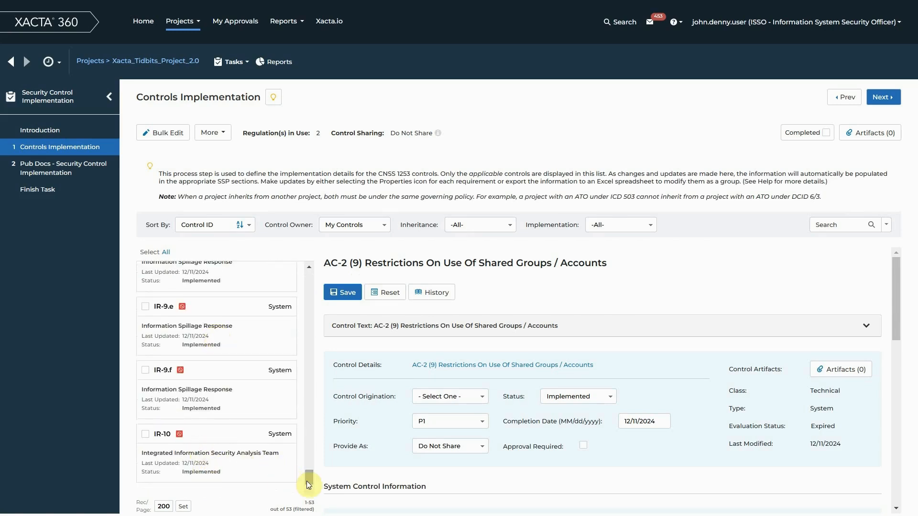
pyautogui.moveTo(308, 479); pyautogui.dragTo(311, 278)
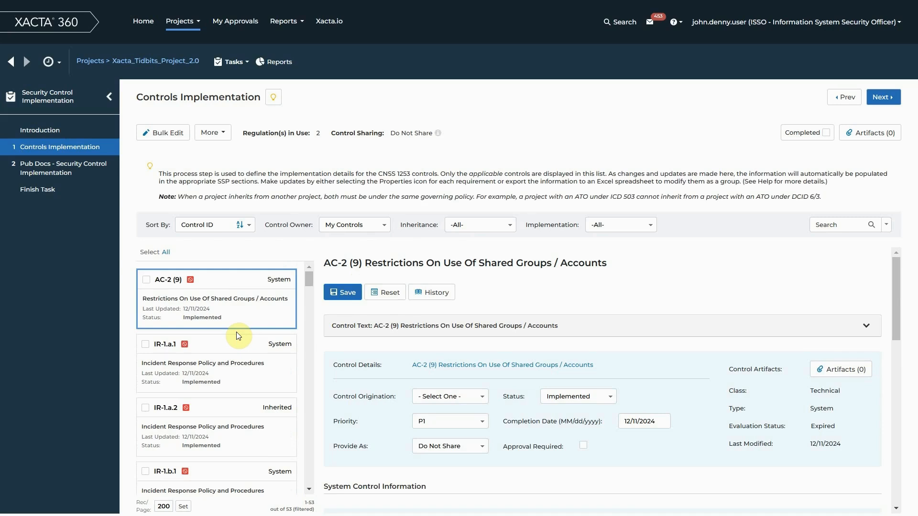
# Check the control-level artifacts of IR-1.a.1, IR-1.b.2, IR-2.c, IR-4 (1), IR-4 (6) and IR-7 (1)
pyautogui.click(225, 363)
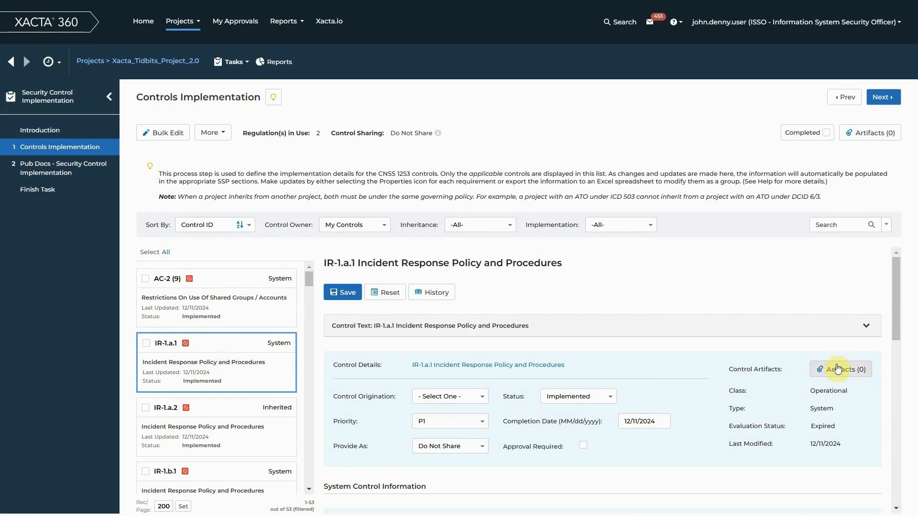
pyautogui.scroll(-3, 201, 406)
pyautogui.click(221, 379)
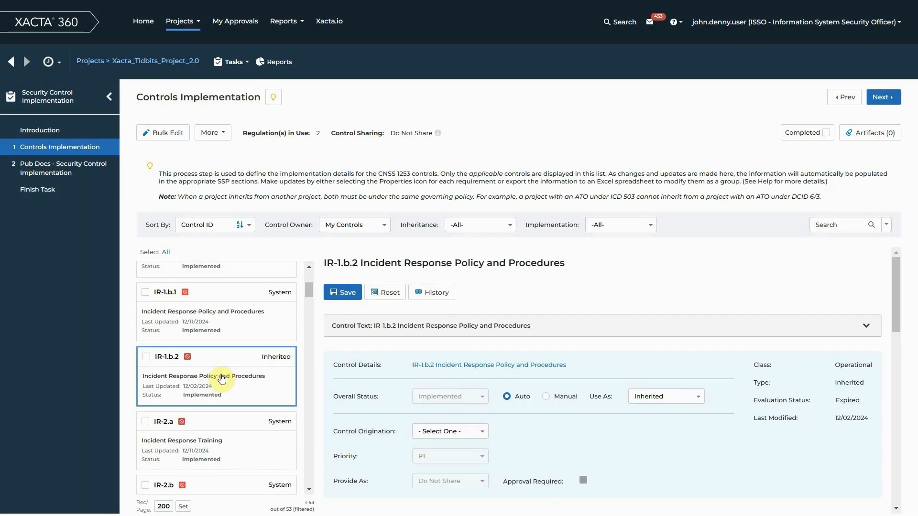
pyautogui.scroll(-3, 215, 406)
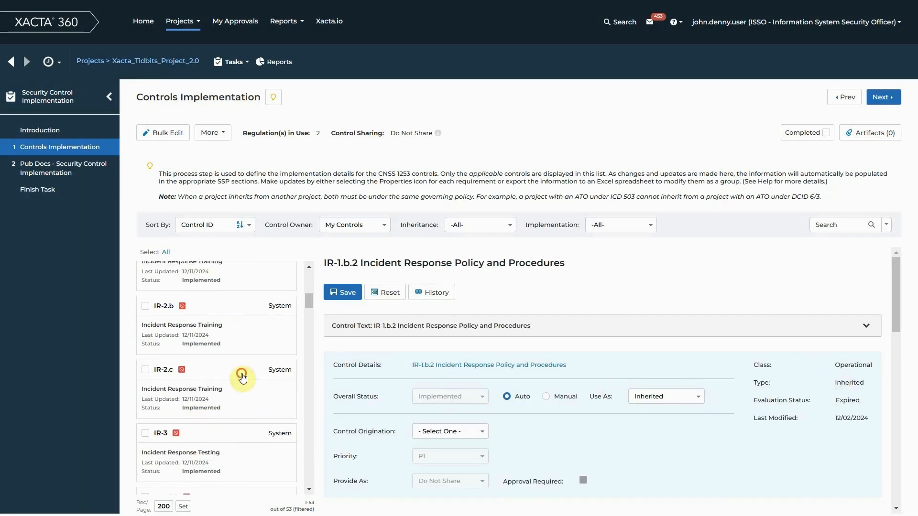
pyautogui.click(242, 378)
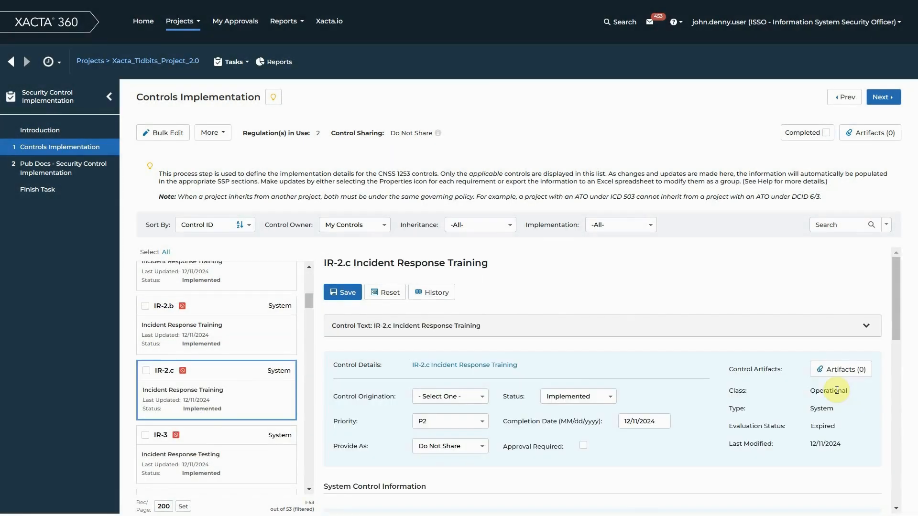
pyautogui.scroll(-3, 229, 404)
pyautogui.click(230, 397)
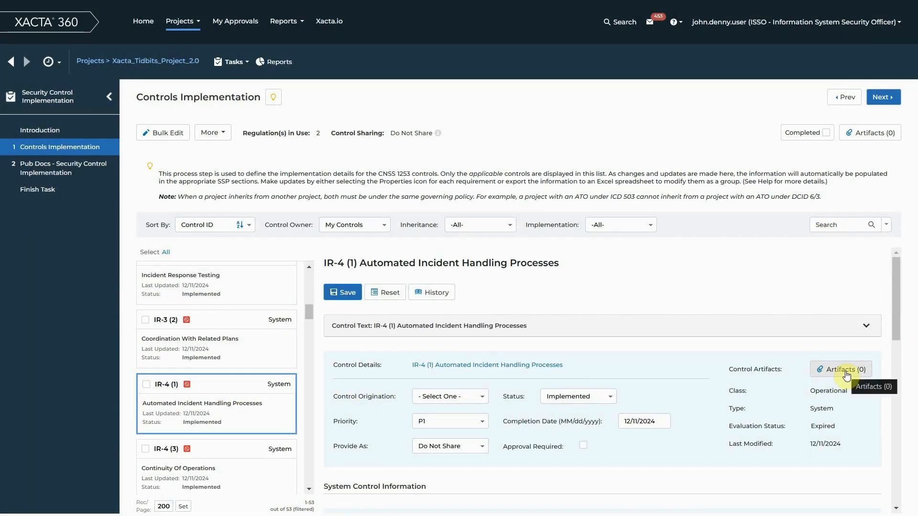
pyautogui.scroll(-3, 224, 423)
pyautogui.click(244, 432)
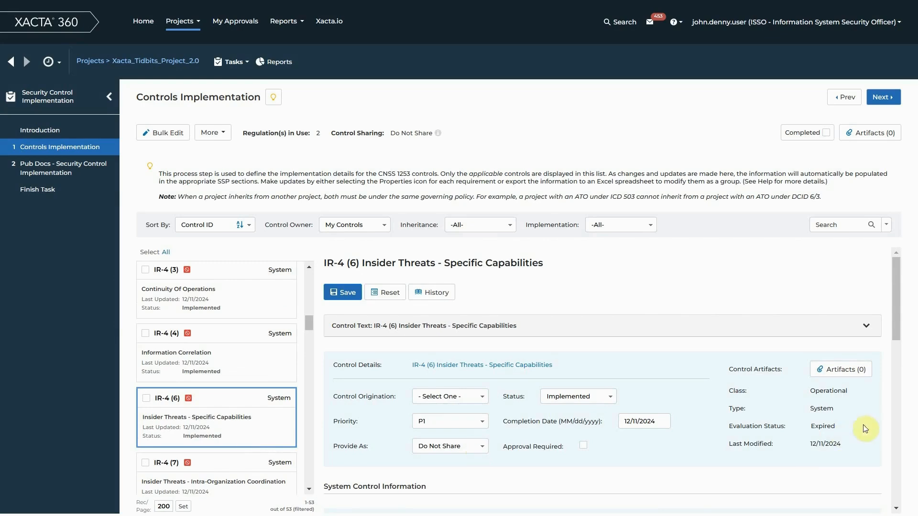
pyautogui.scroll(-5, 206, 436)
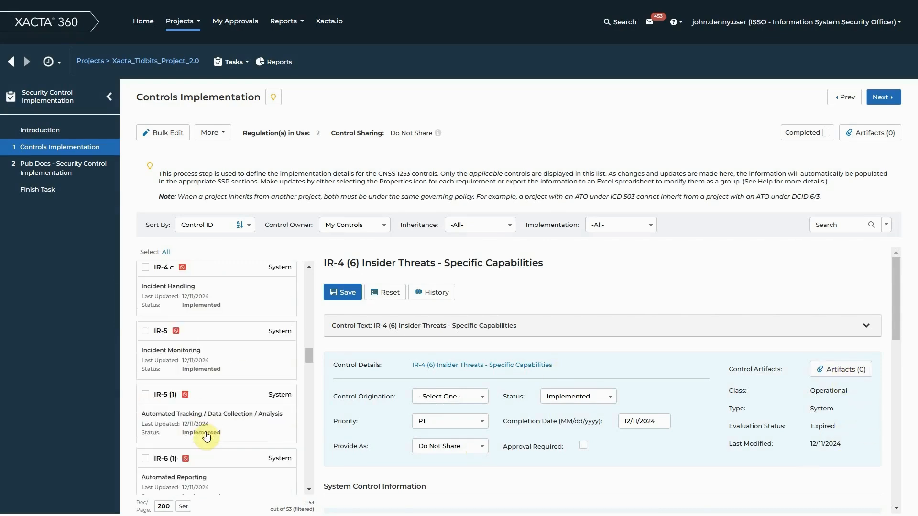
pyautogui.scroll(-5, 207, 436)
pyautogui.click(206, 434)
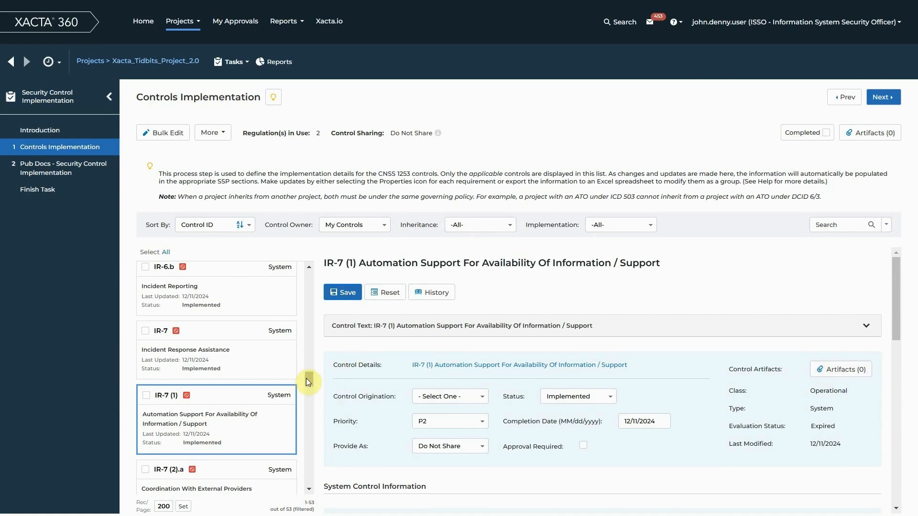
pyautogui.moveTo(306, 378); pyautogui.dragTo(310, 272)
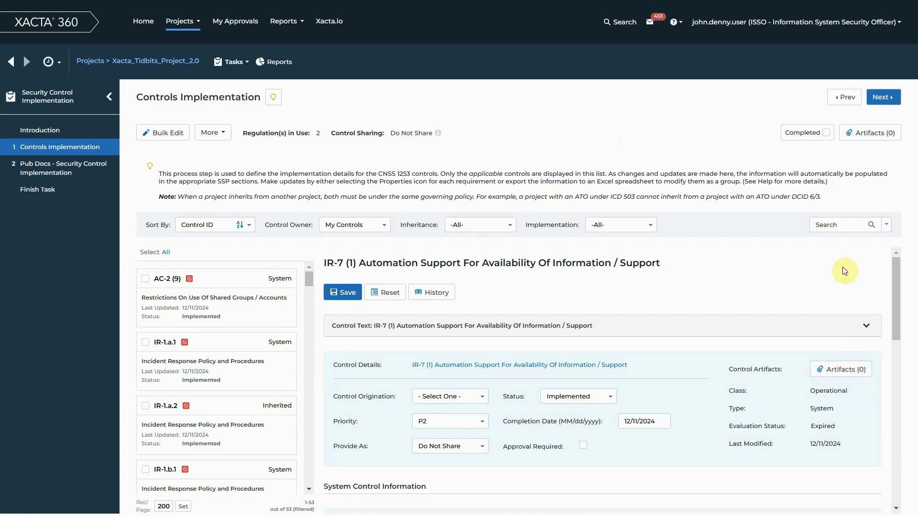
# Add SOP 1.docx as a page-level artifact of Controls Implementation with the description "Covers all IR series of Controls"
pyautogui.click(870, 140)
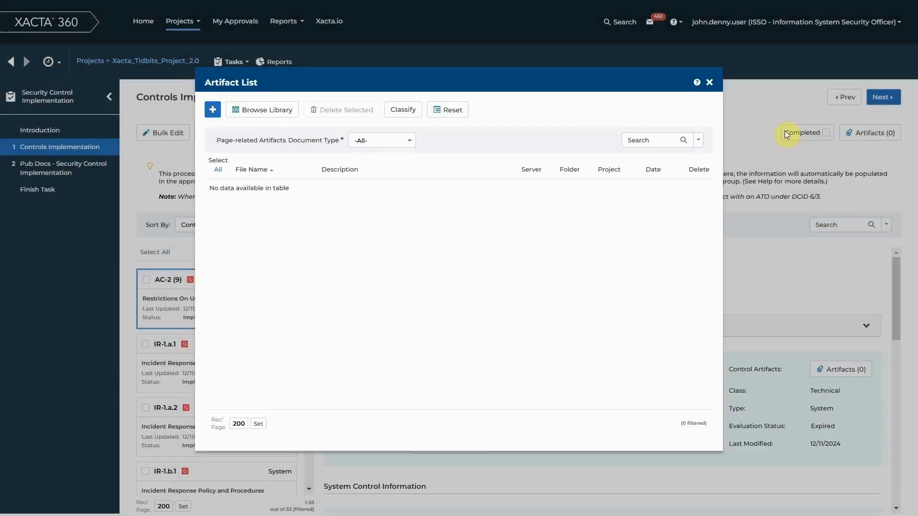
pyautogui.click(214, 111)
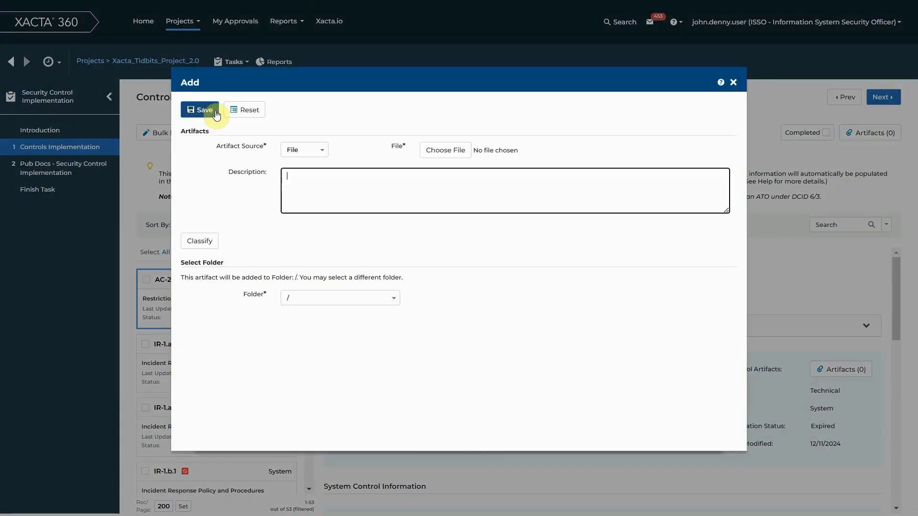
pyautogui.click(448, 150)
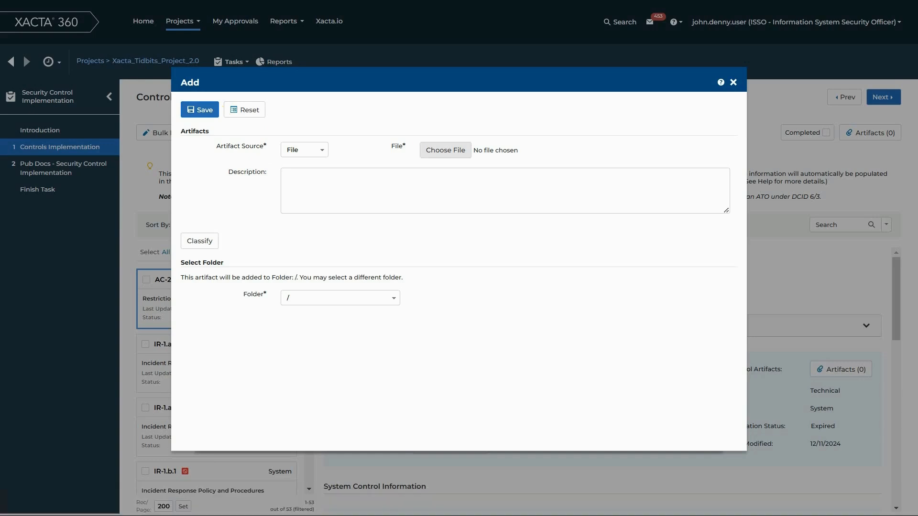
pyautogui.click(324, 181)
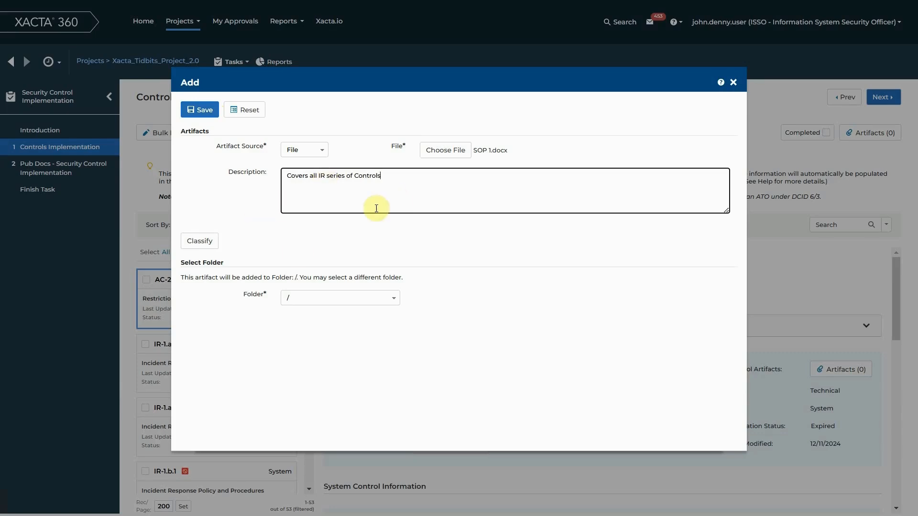
# Classify the new artifact as UNCLASSIFIED, accept the classification confirmation, and save the artifact in the / folder
pyautogui.click(213, 242)
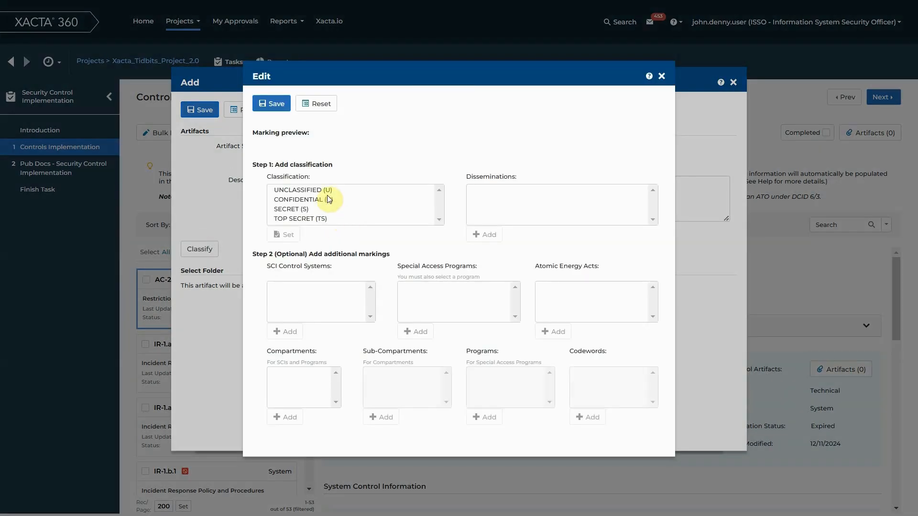
pyautogui.click(328, 191)
pyautogui.click(288, 237)
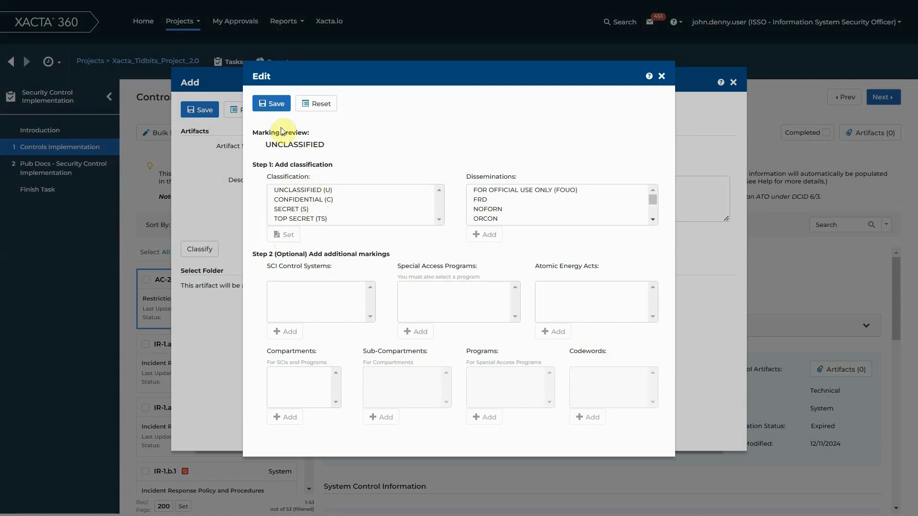
pyautogui.click(271, 110)
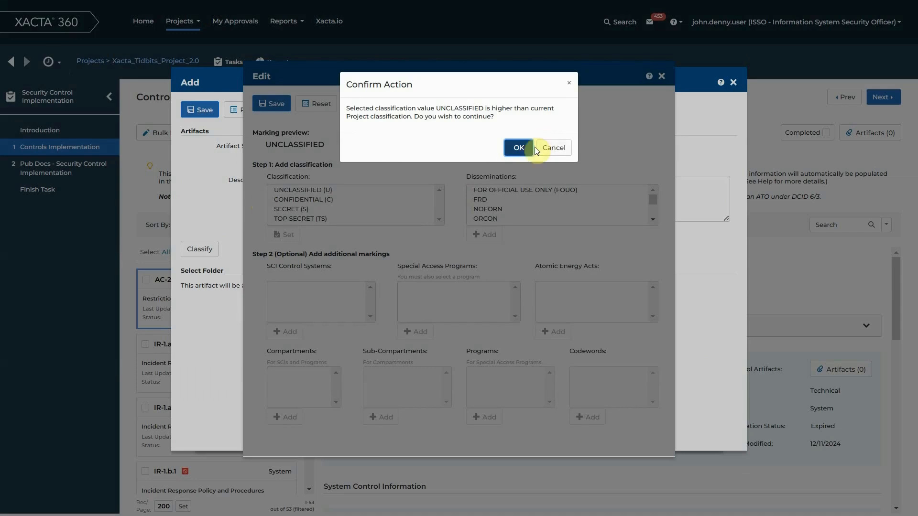
pyautogui.click(530, 146)
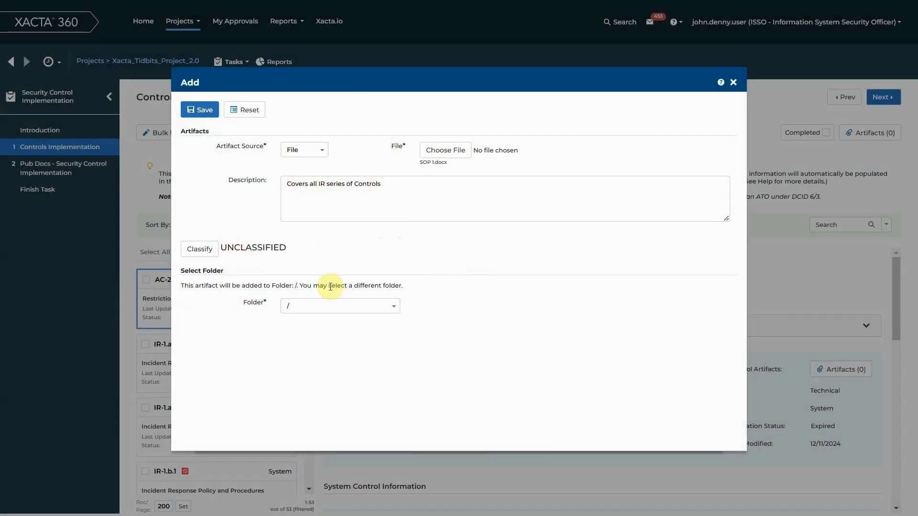
pyautogui.click(205, 112)
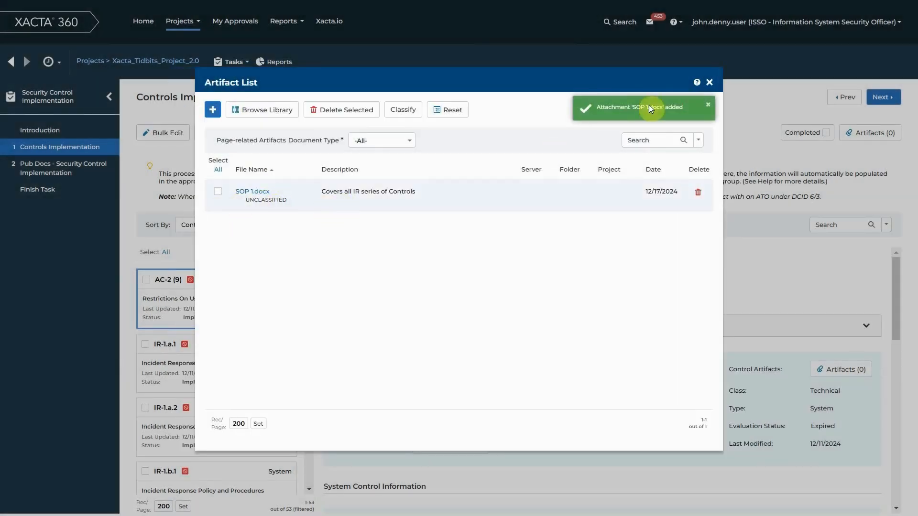
pyautogui.click(710, 83)
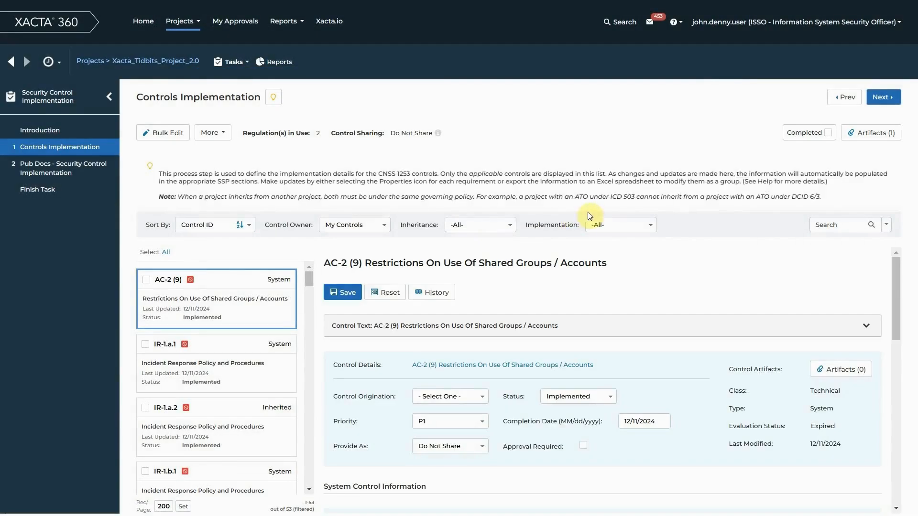
# Check the details of controls IR-1.a.1, IR-1.a.2 and IR-1.b.1 for artifacts, and review the page-level artifact list
pyautogui.click(230, 361)
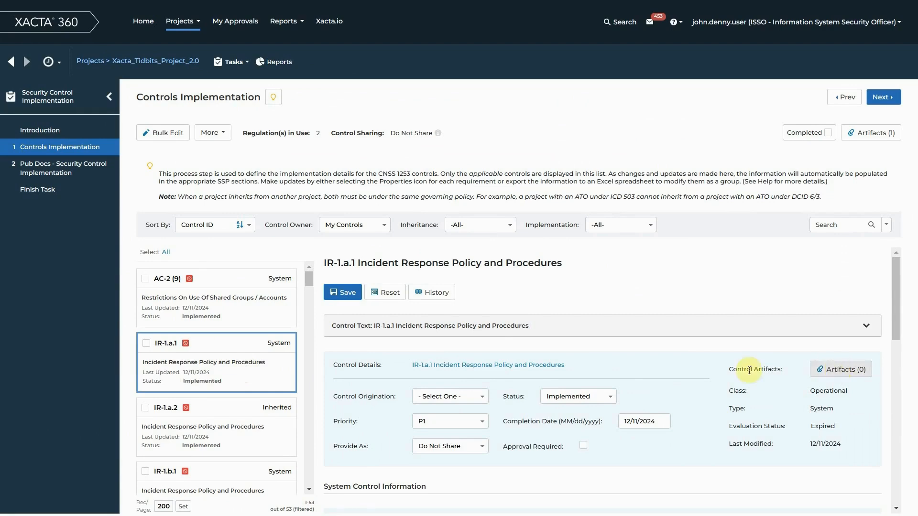
pyautogui.click(248, 437)
pyautogui.click(229, 478)
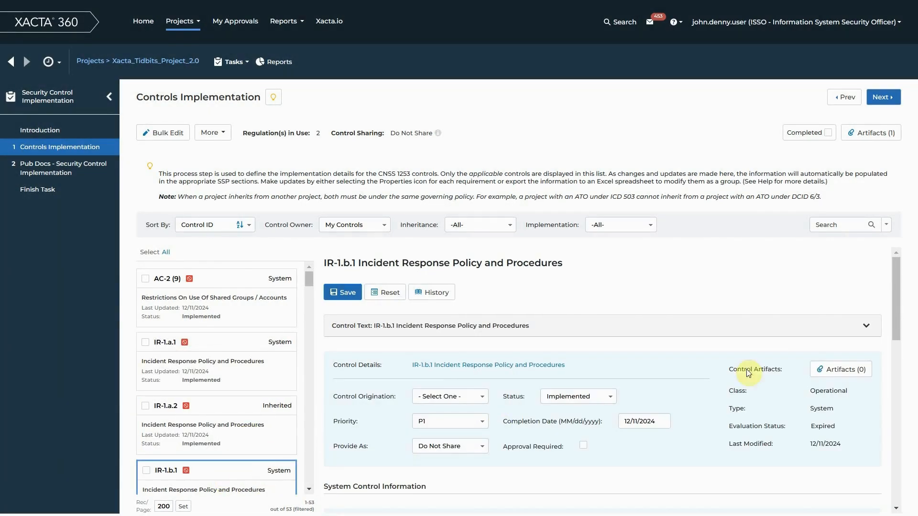
pyautogui.scroll(-1, 831, 373)
pyautogui.scroll(-2, 831, 373)
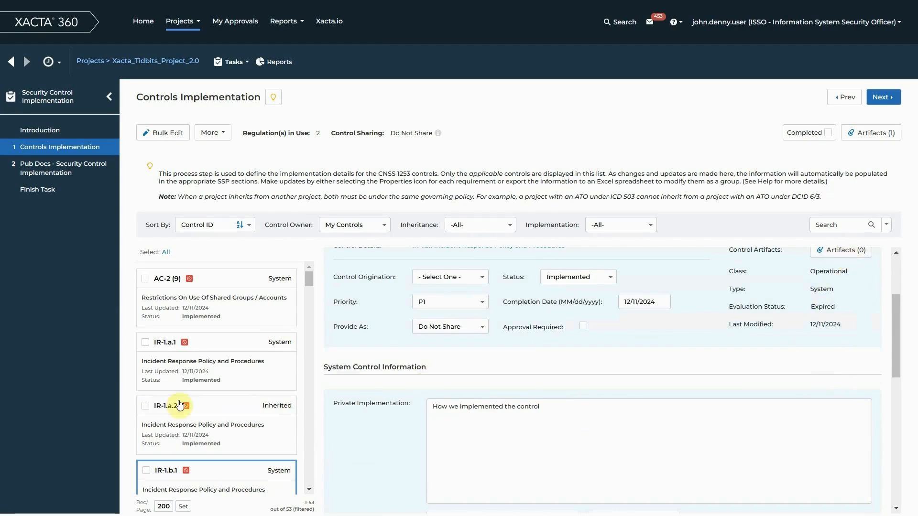
pyautogui.click(875, 131)
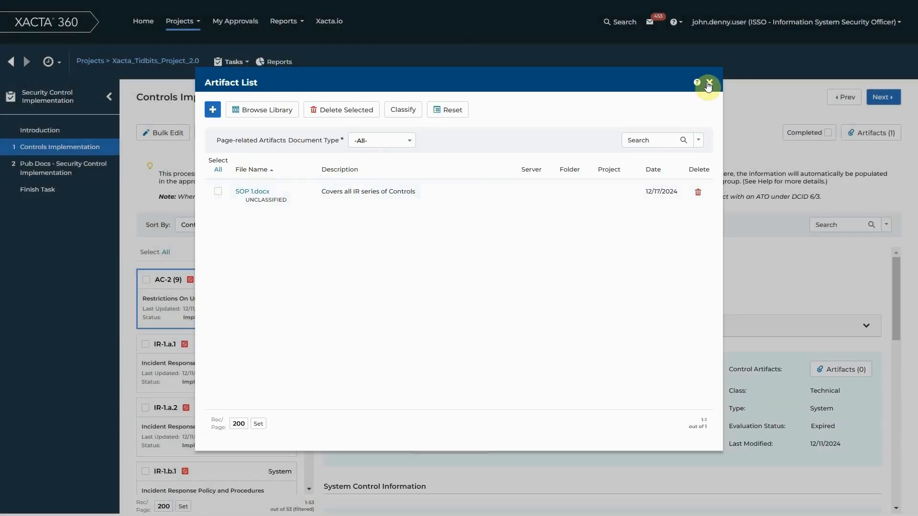
pyautogui.click(709, 82)
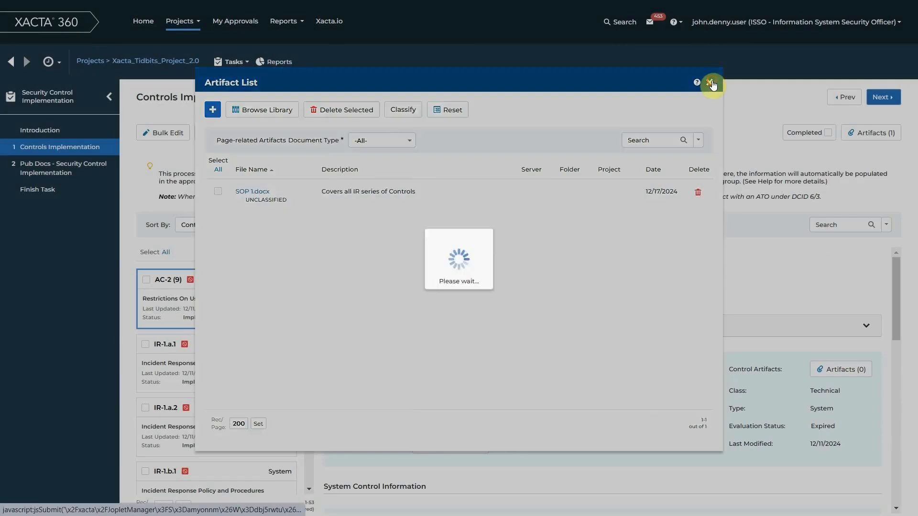
# Check the control-level artifacts of IR-2.a and IR-3 (2)
pyautogui.scroll(-5, 220, 403)
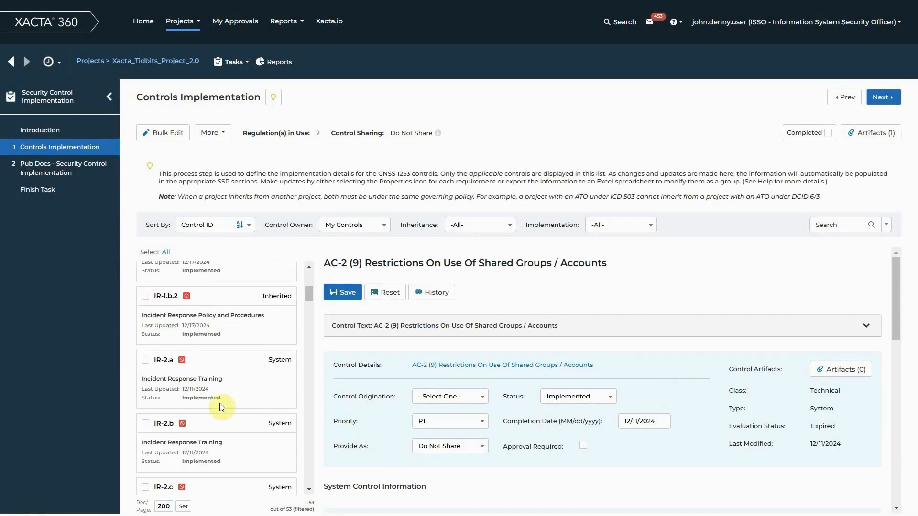
pyautogui.click(211, 373)
pyautogui.scroll(-5, 258, 407)
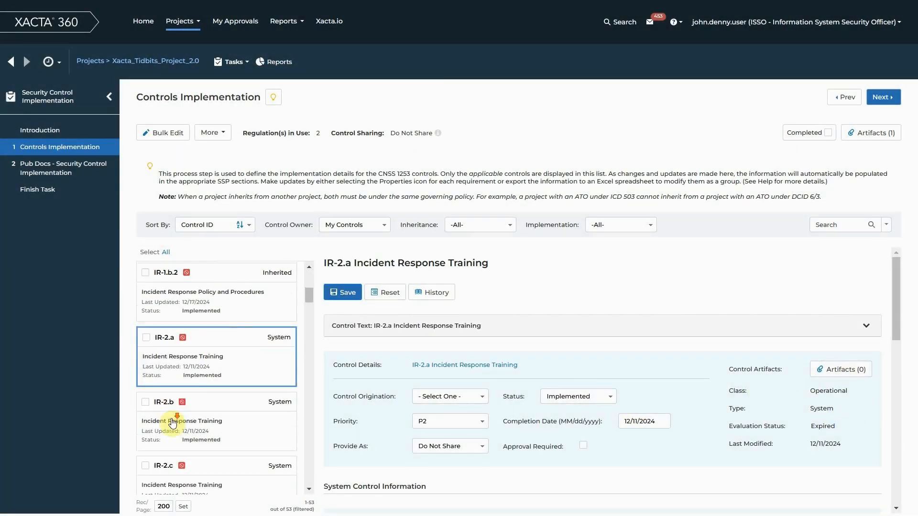
pyautogui.click(282, 381)
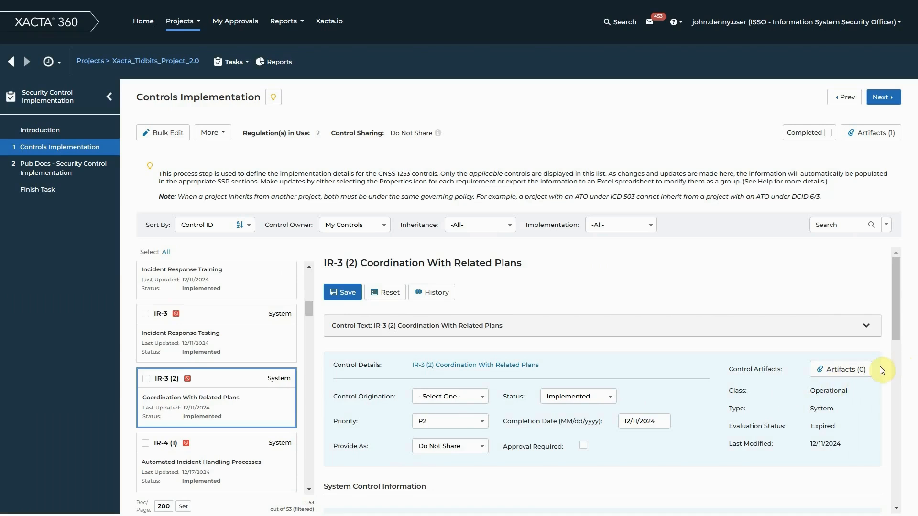
pyautogui.scroll(10, 258, 378)
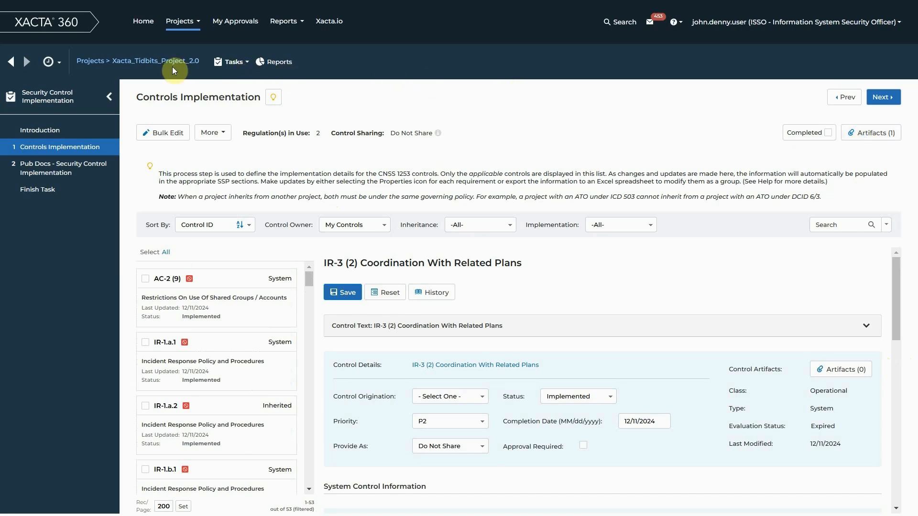
# Open Manage Project Artifacts in the project's General Information task and check which process steps SOP 1.docx is linked to
pyautogui.click(147, 65)
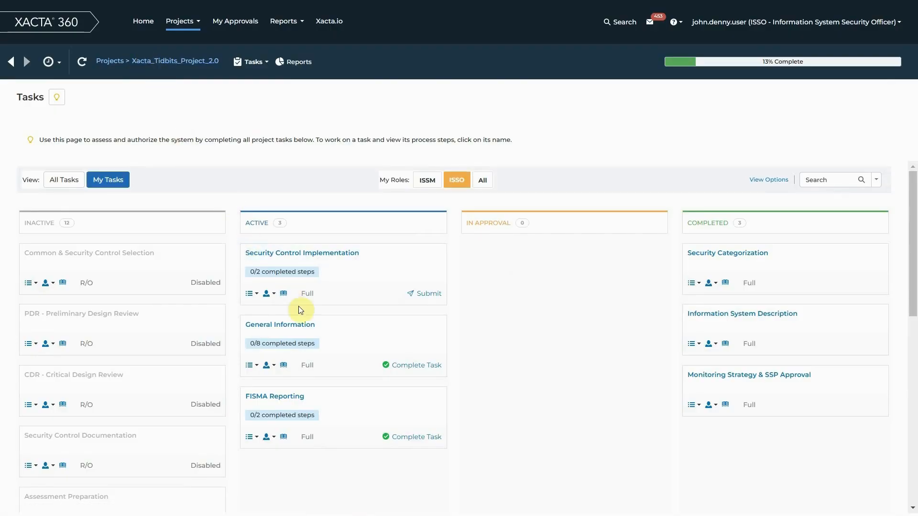
pyautogui.click(291, 330)
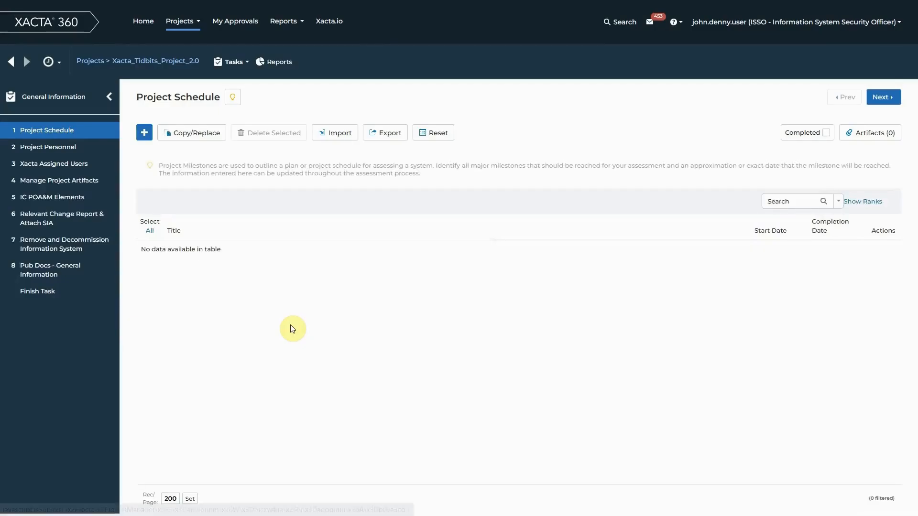
pyautogui.click(53, 181)
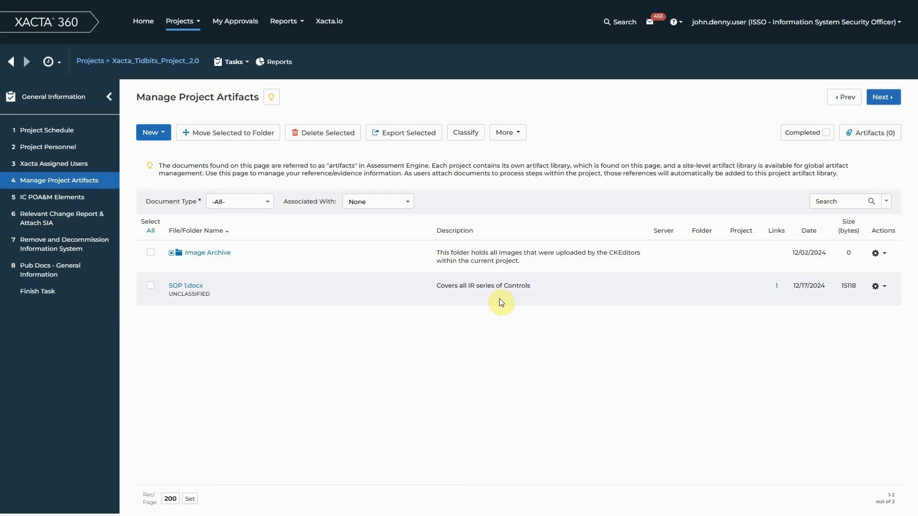
pyautogui.click(777, 287)
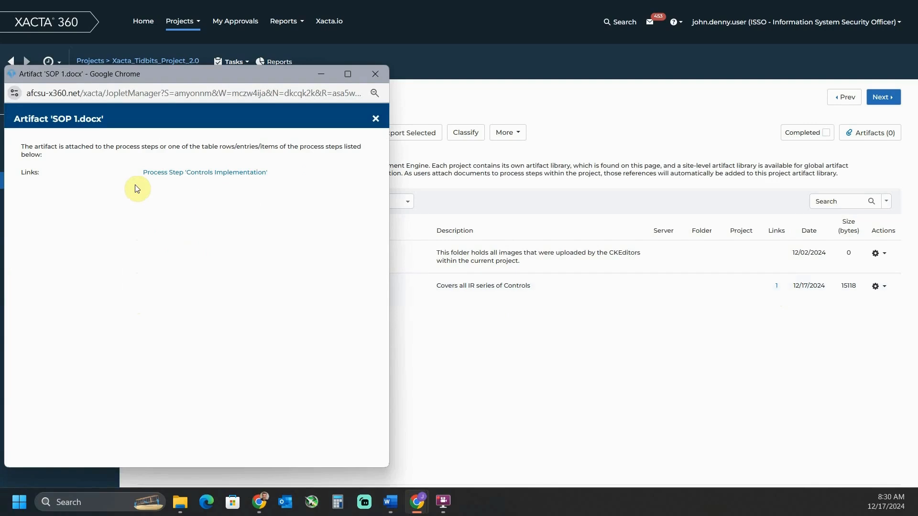
pyautogui.click(375, 74)
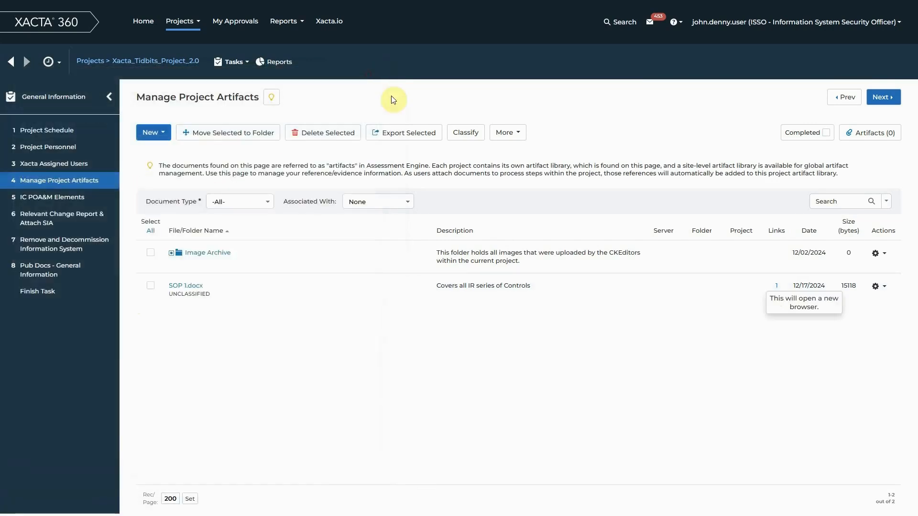
# Open SOP 1.docx for editing and filter the controls available for association by "IR-"
pyautogui.click(883, 286)
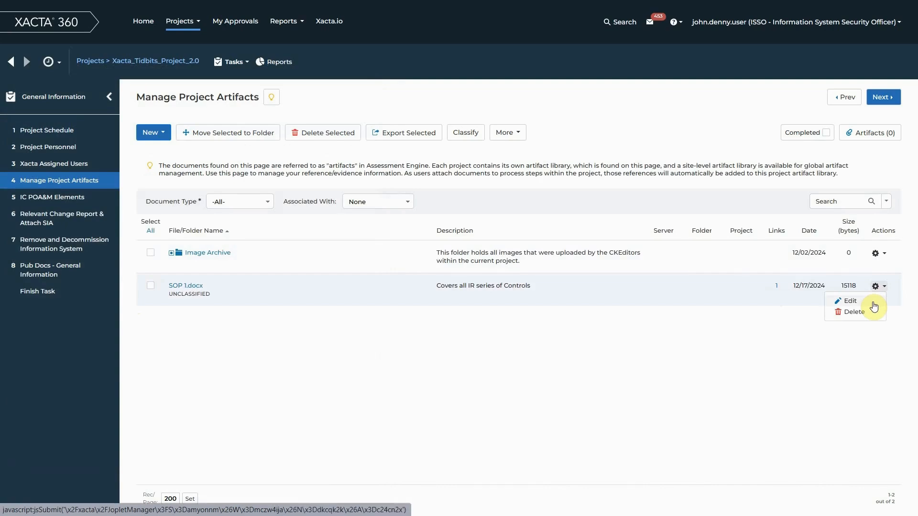
pyautogui.click(873, 303)
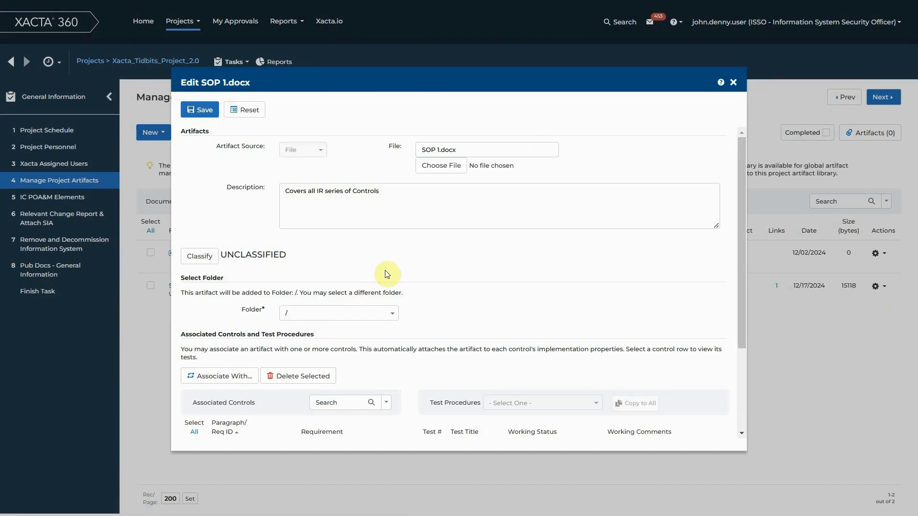
pyautogui.scroll(-3, 333, 274)
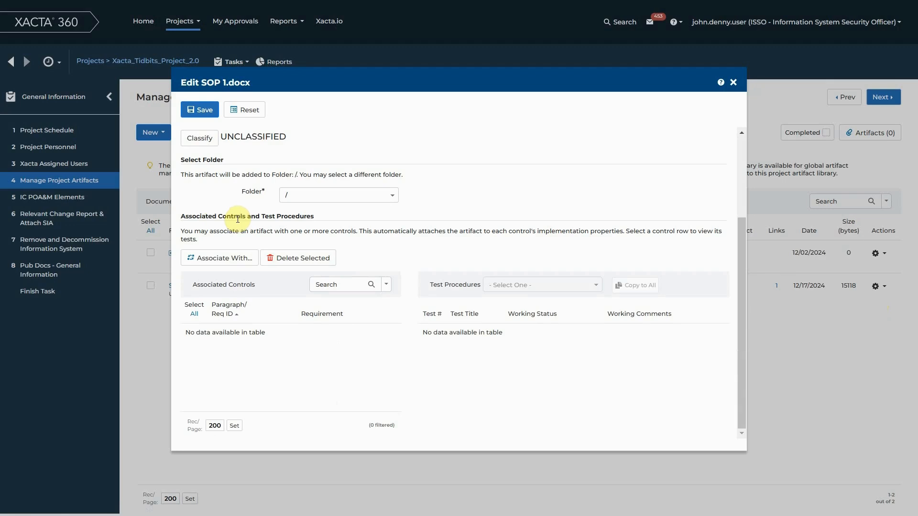
pyautogui.click(222, 262)
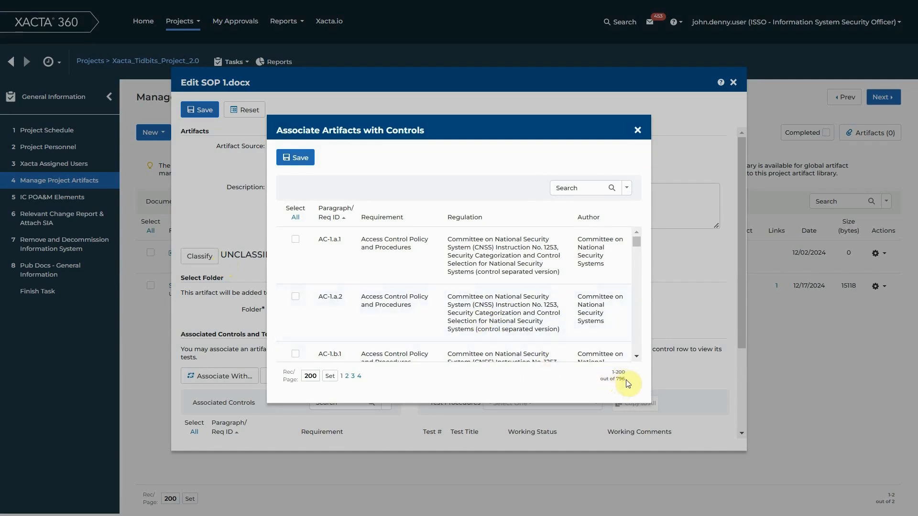
pyautogui.moveTo(627, 380); pyautogui.dragTo(598, 370)
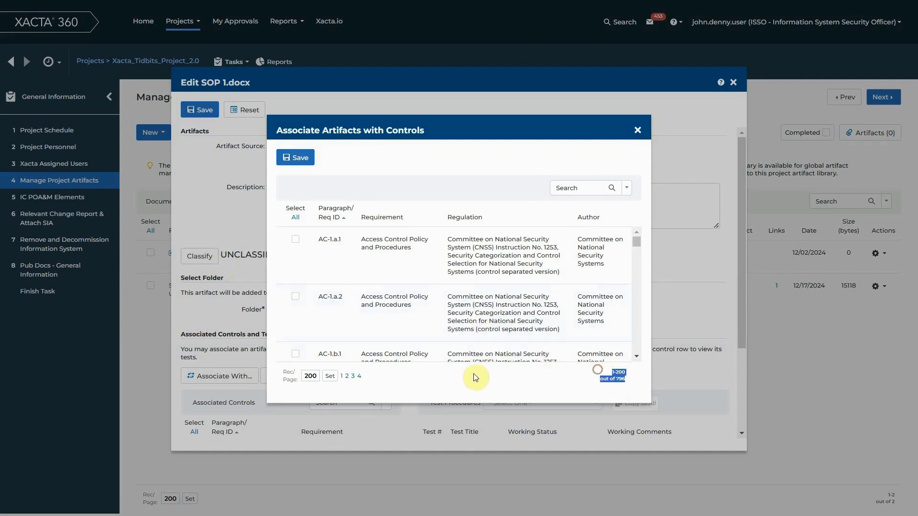
pyautogui.click(435, 163)
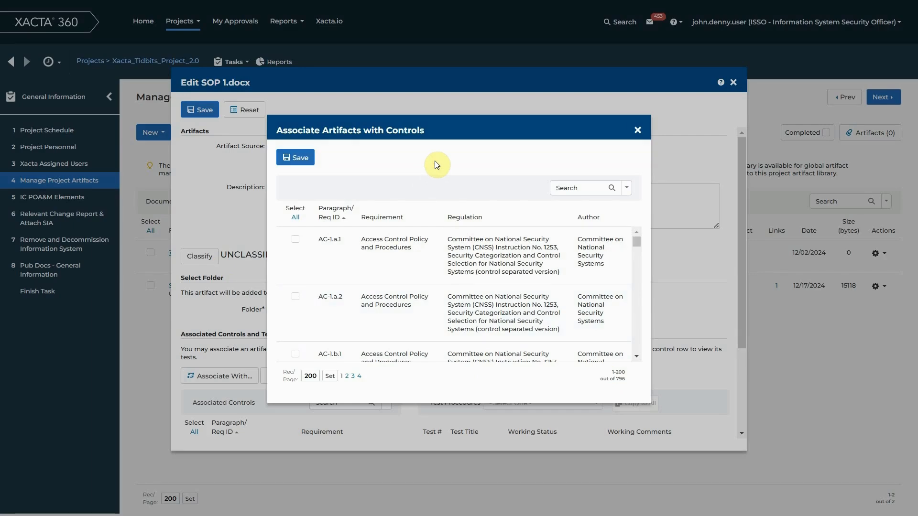
pyautogui.click(587, 187)
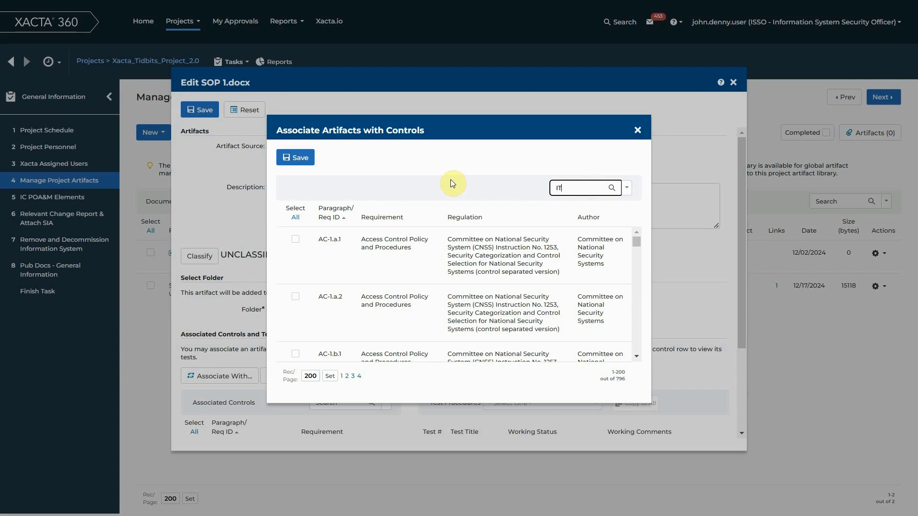
pyautogui.write('IR-')
pyautogui.press('Return')
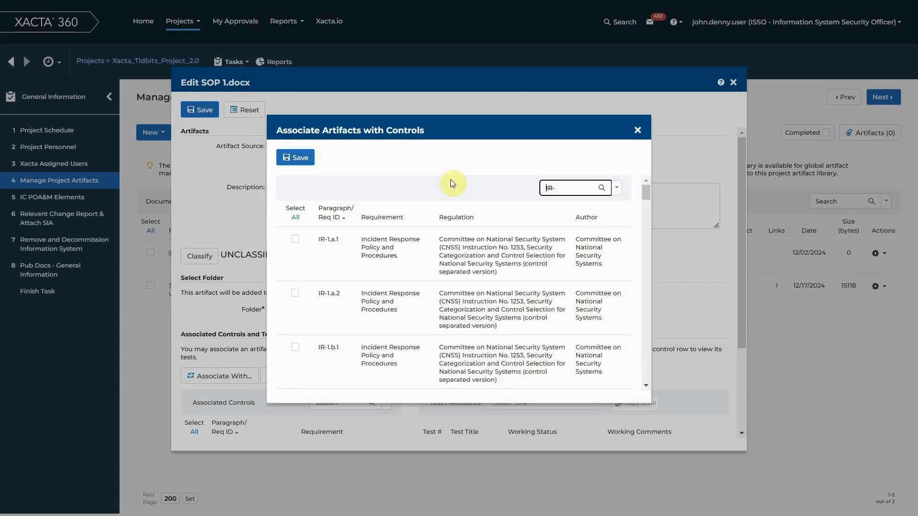
# Review the filtered IR- controls, select all of them, and save their association with SOP 1.docx
pyautogui.scroll(-6, 417, 280)
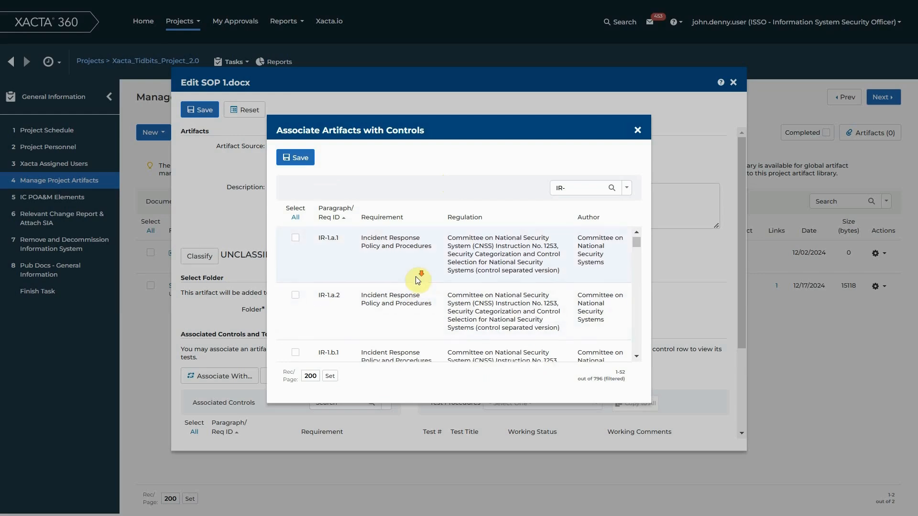
pyautogui.scroll(-10, 418, 281)
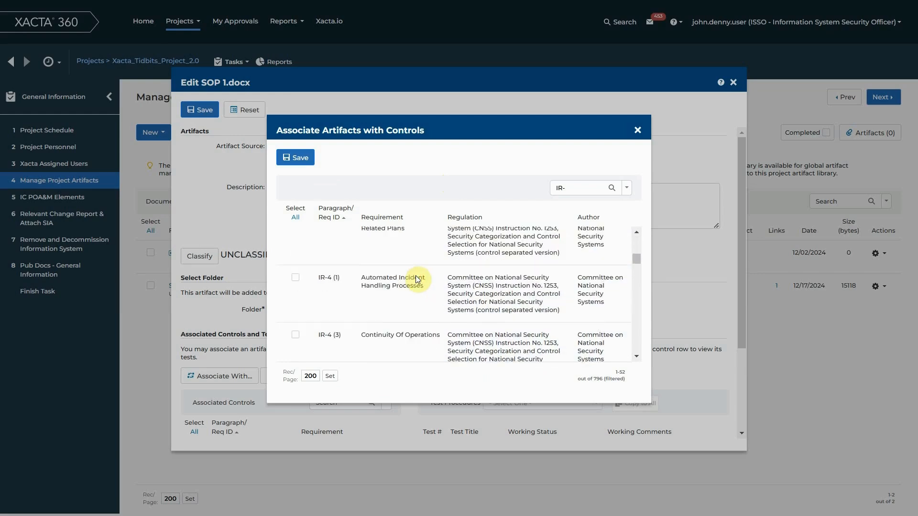
pyautogui.scroll(-10, 417, 276)
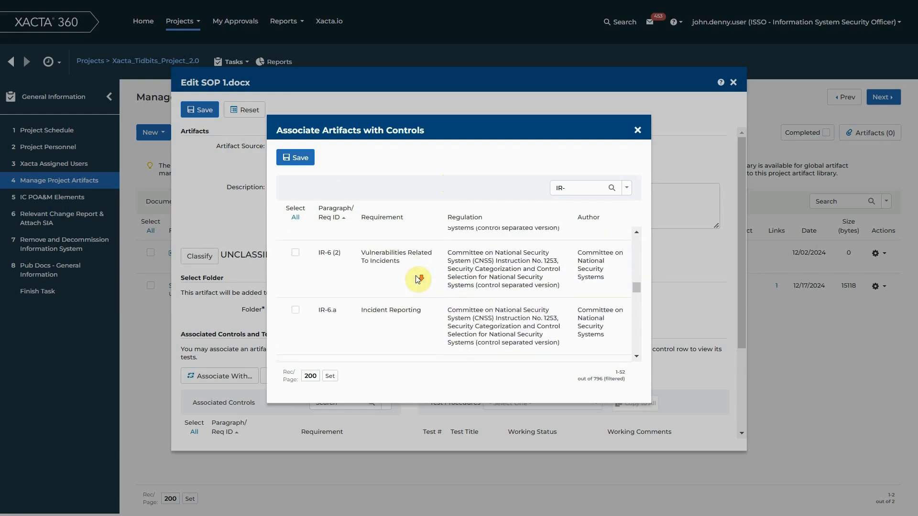
pyautogui.scroll(-10, 418, 279)
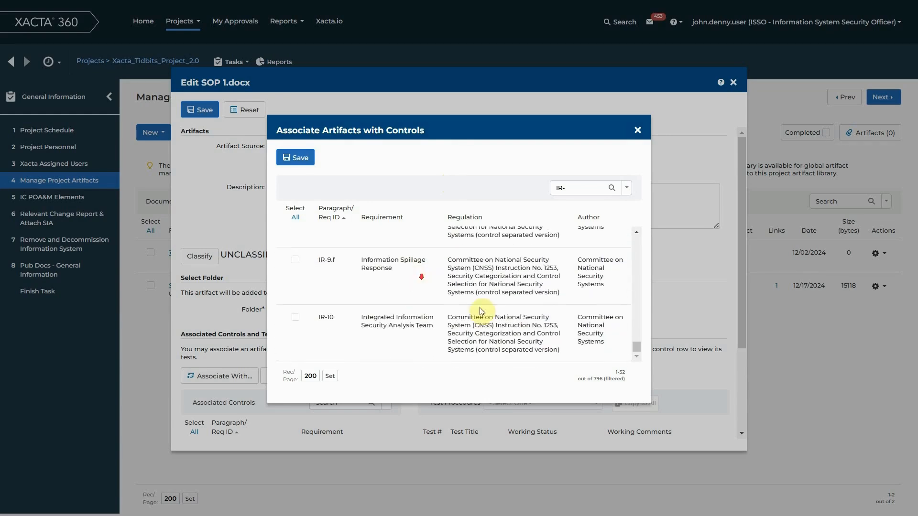
pyautogui.moveTo(637, 350); pyautogui.dragTo(636, 241)
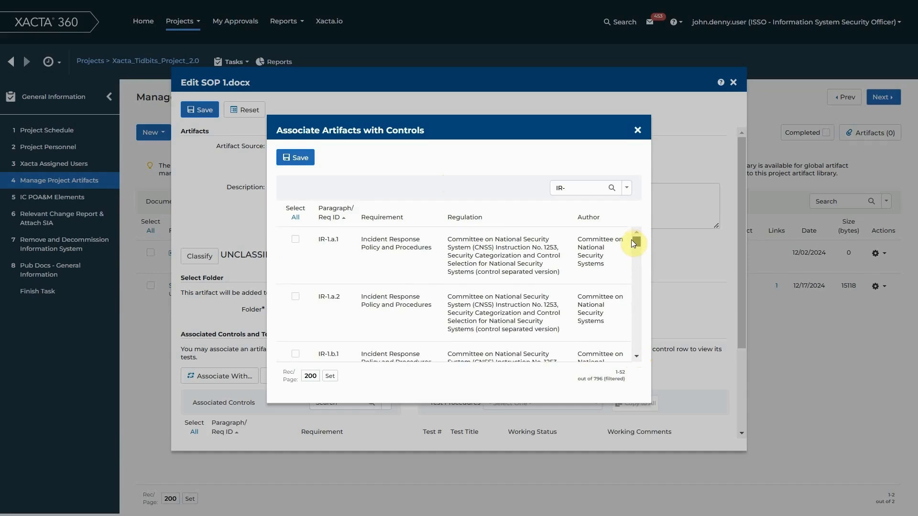
pyautogui.doubleClick(620, 372)
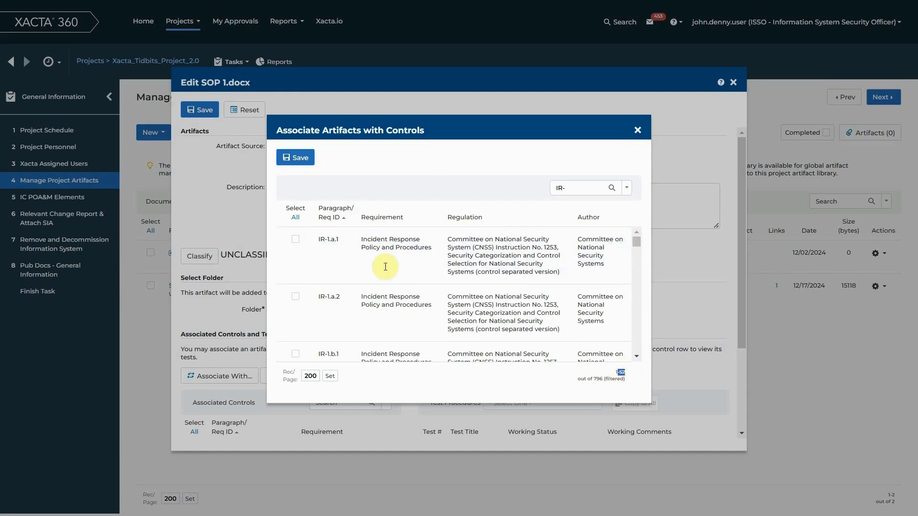
pyautogui.click(295, 219)
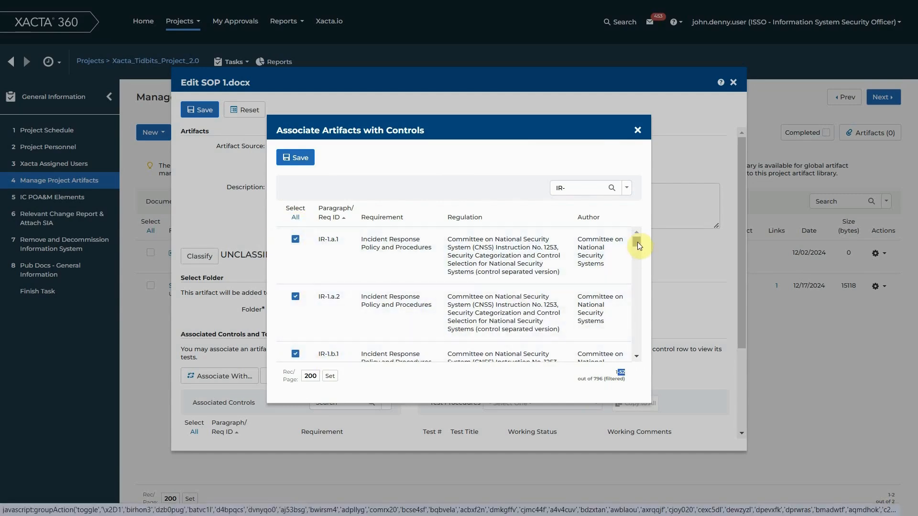
pyautogui.moveTo(637, 243)
pyautogui.mouseDown()
pyautogui.moveTo(639, 355)
pyautogui.moveTo(635, 233)
pyautogui.mouseUp()
pyautogui.click(302, 159)
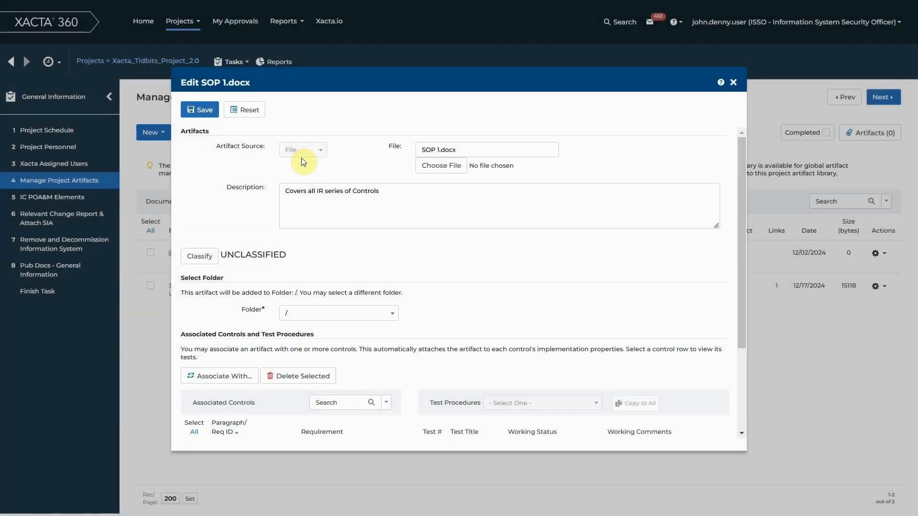
# Check the associated IR controls listed for SOP 1.docx and save the edited artifact
pyautogui.scroll(-3, 445, 317)
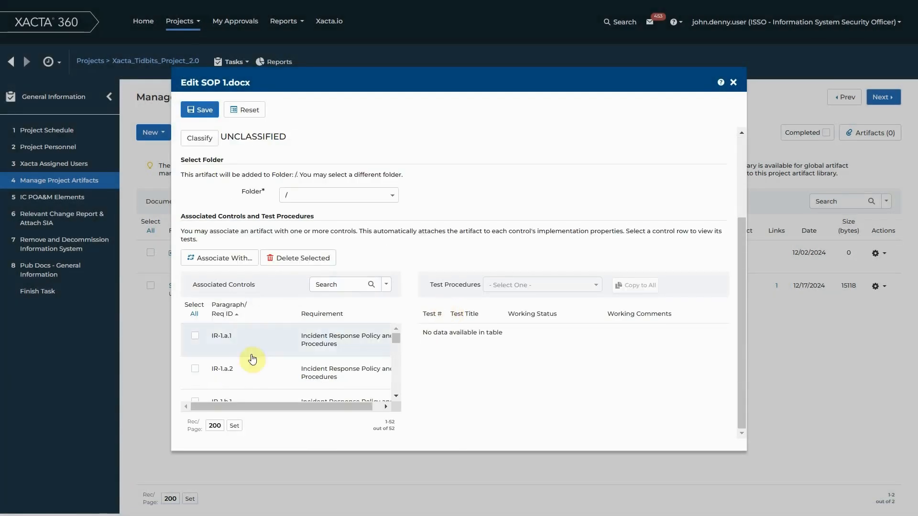
pyautogui.click(239, 343)
pyautogui.scroll(-8, 244, 354)
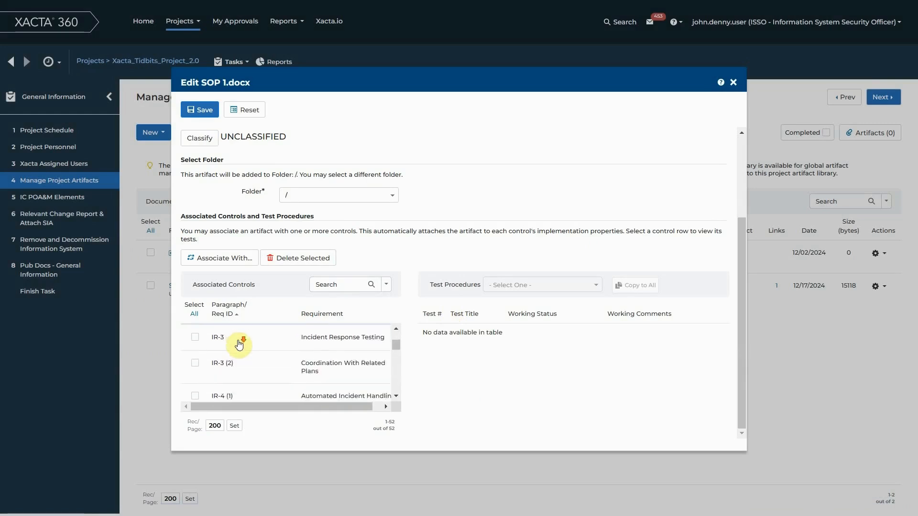
pyautogui.scroll(-10, 254, 368)
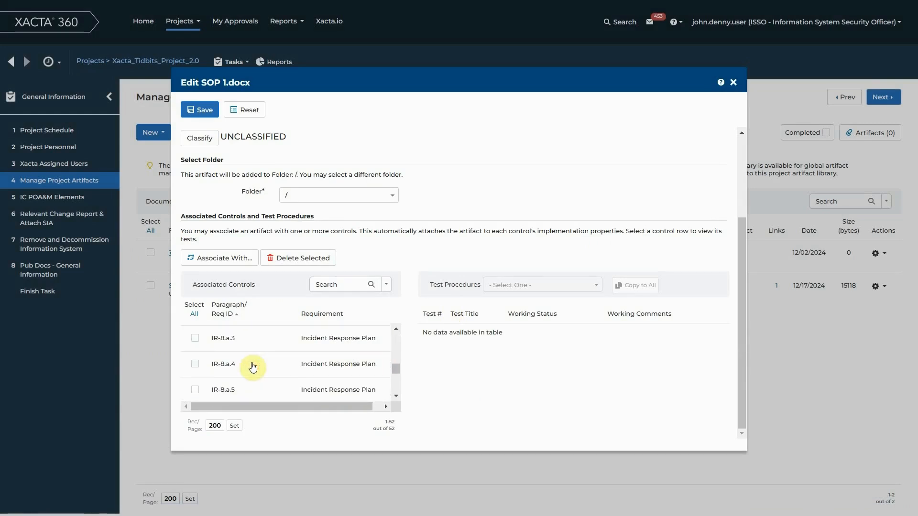
pyautogui.scroll(6, 251, 364)
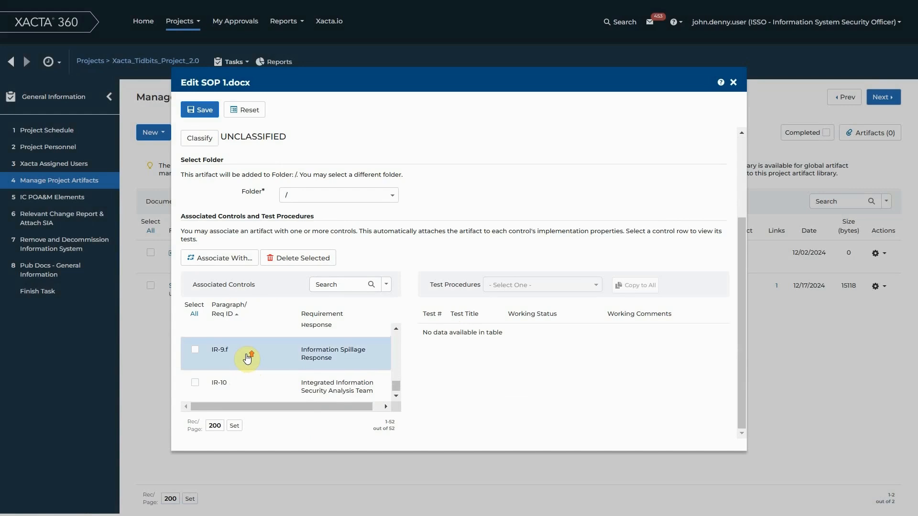
pyautogui.scroll(8, 247, 358)
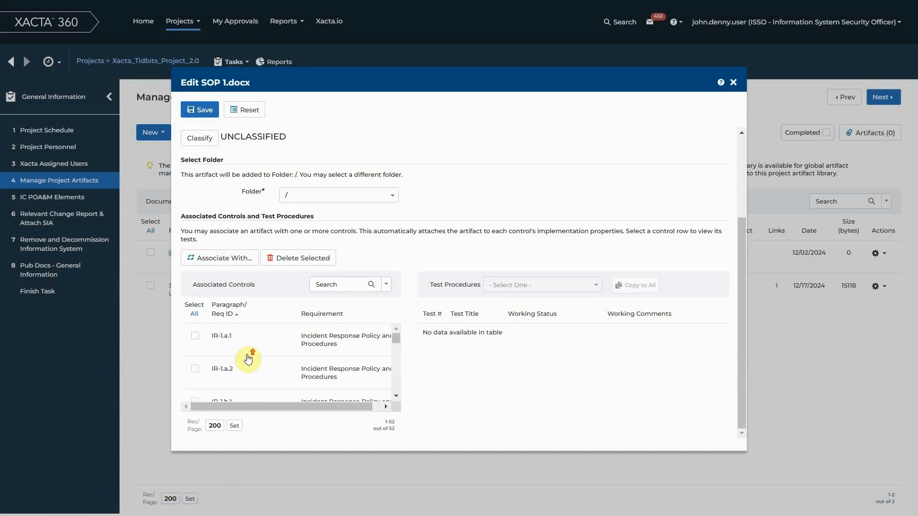
pyautogui.click(200, 111)
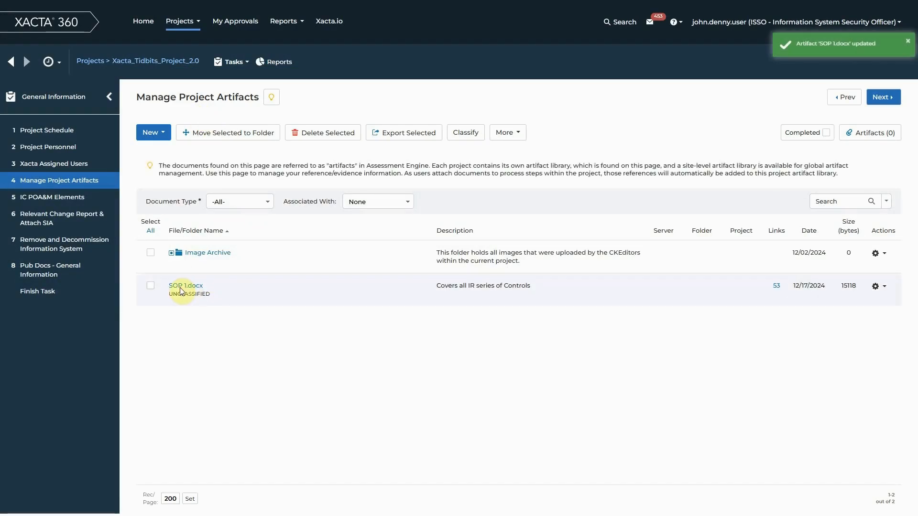
# Review the full list of process step and requirement links of SOP 1.docx and close it
pyautogui.click(776, 287)
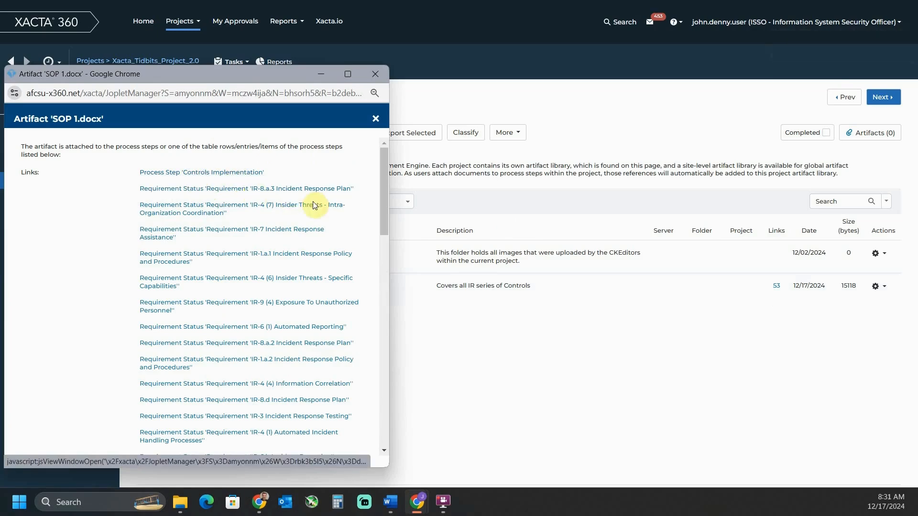
pyautogui.scroll(-1, 362, 197)
pyautogui.scroll(-8, 362, 197)
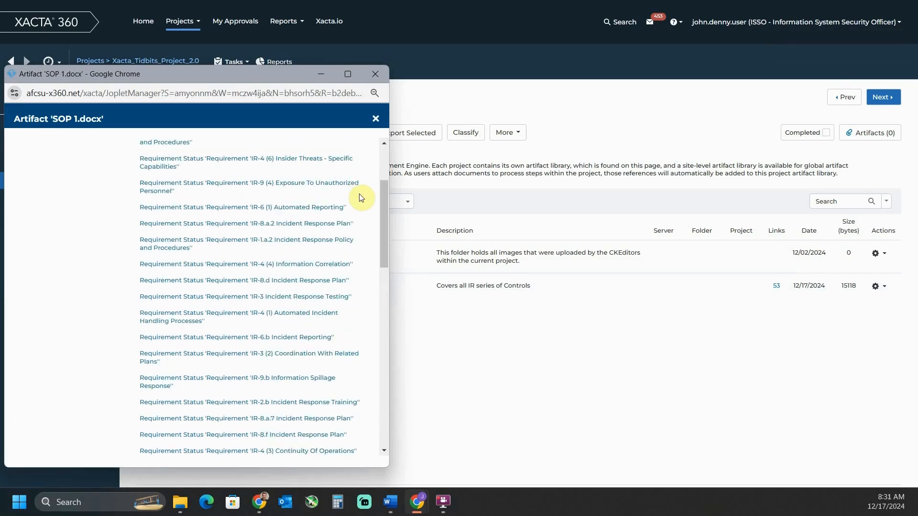
pyautogui.scroll(-4, 356, 197)
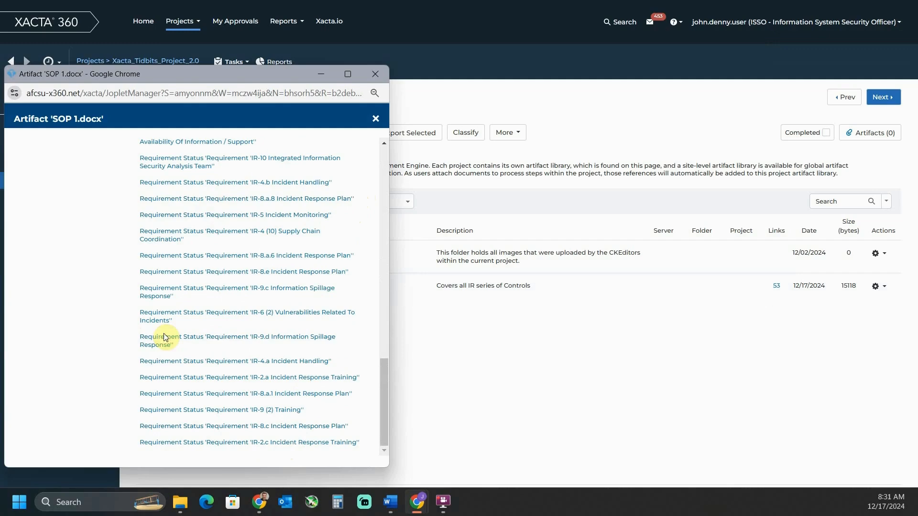
pyautogui.moveTo(382, 418); pyautogui.dragTo(379, 208)
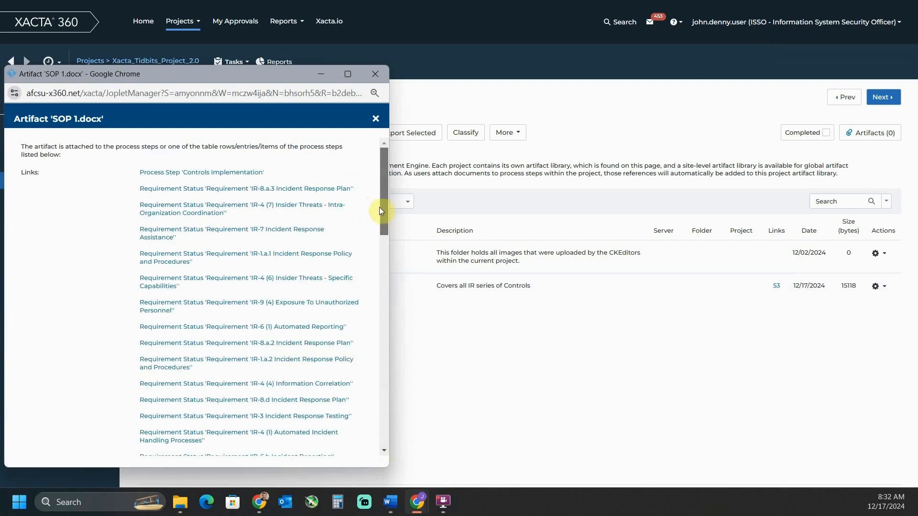
pyautogui.click(375, 74)
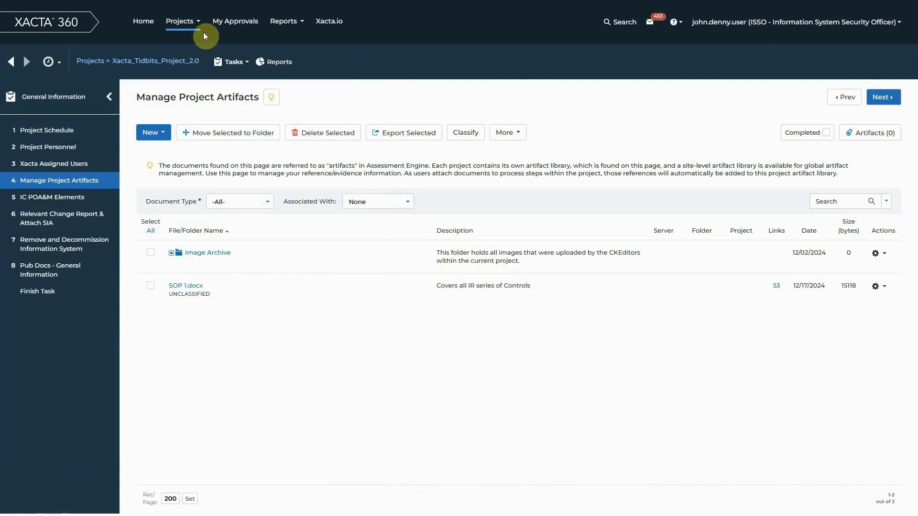
# Return to the project's Security Control Implementation task and open the Controls Implementation step
pyautogui.click(158, 64)
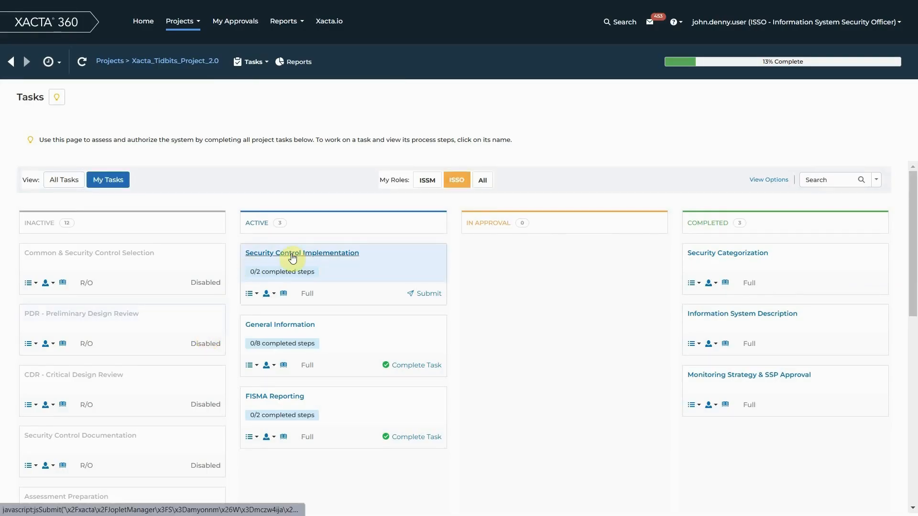
pyautogui.click(293, 255)
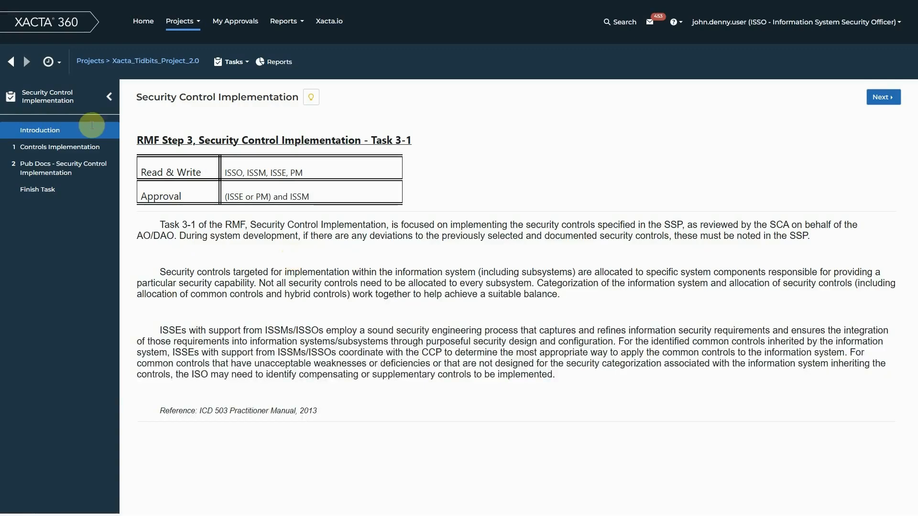
pyautogui.click(58, 150)
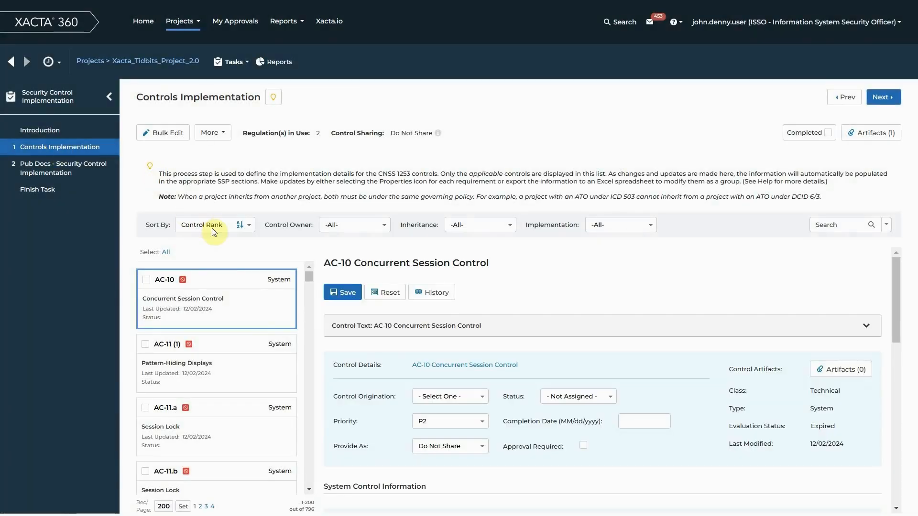
# Sort the controls list by Control ID and filter the control owner to My Controls
pyautogui.click(213, 226)
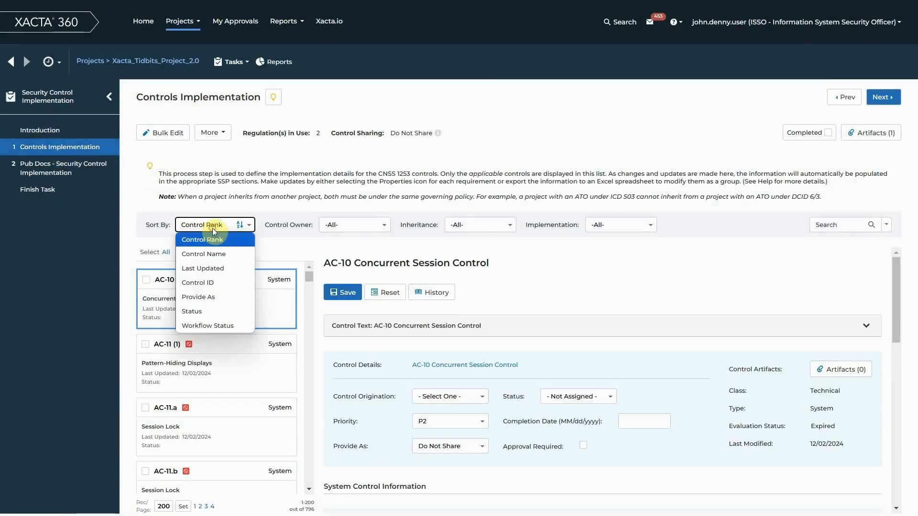
pyautogui.click(205, 282)
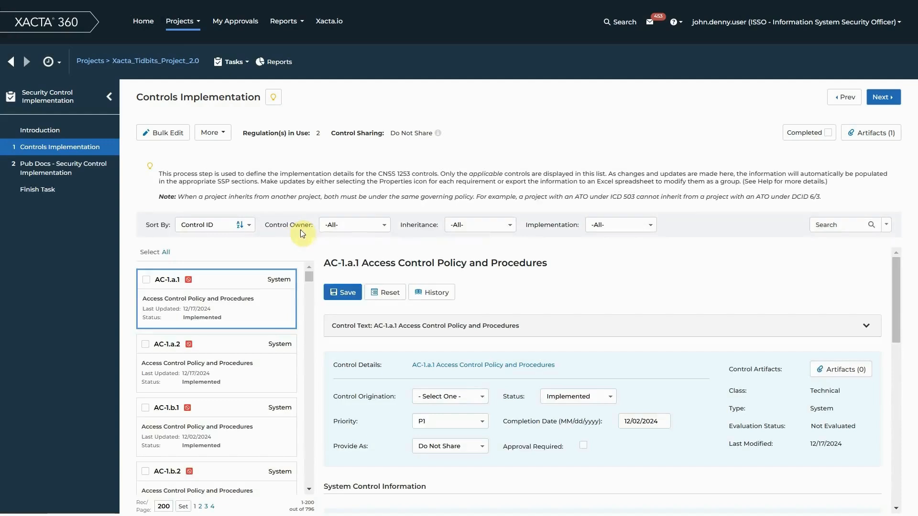
pyautogui.click(356, 224)
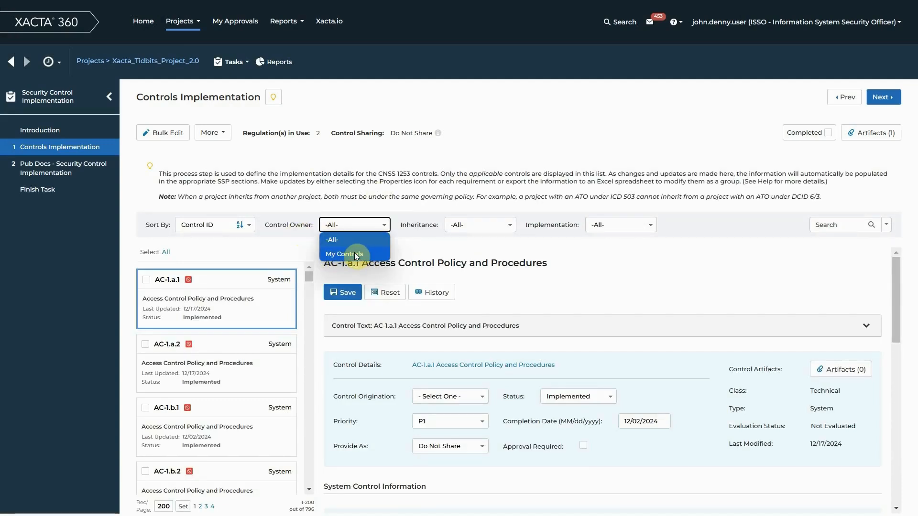
pyautogui.click(354, 252)
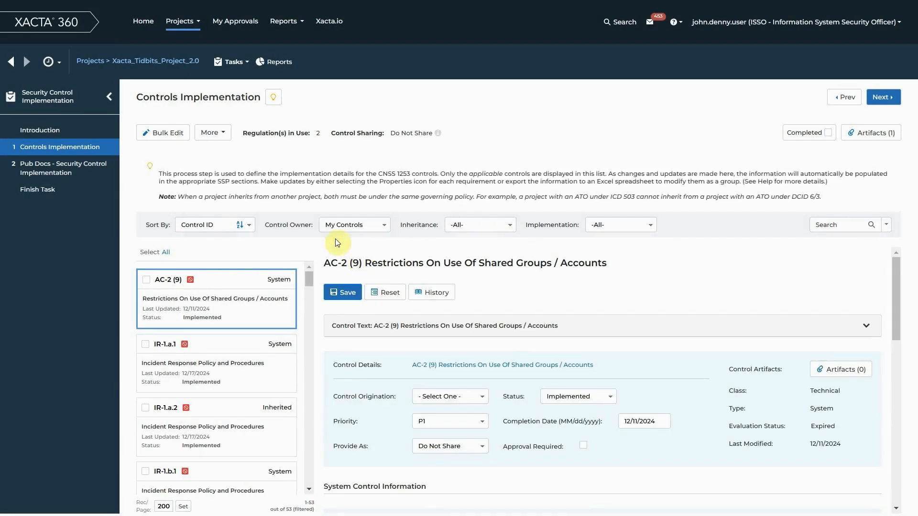
# Check the artifact lists attached to controls IR-1.a.1 and IR-1.b.1, closing each list after viewing
pyautogui.click(226, 355)
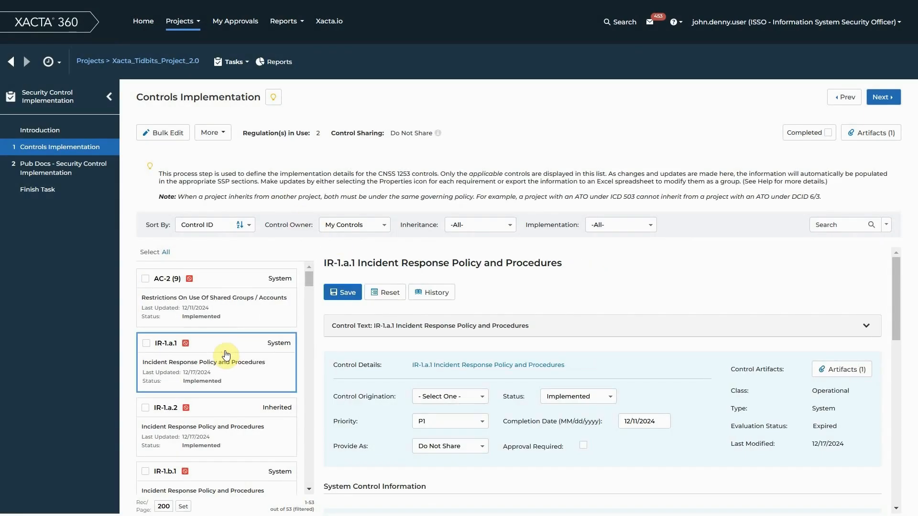
pyautogui.click(828, 376)
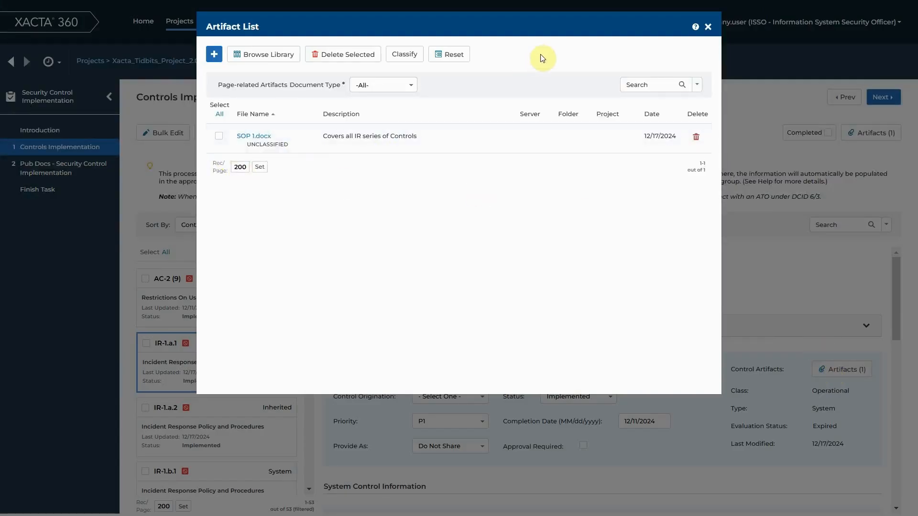
pyautogui.click(708, 27)
pyautogui.scroll(-4, 174, 362)
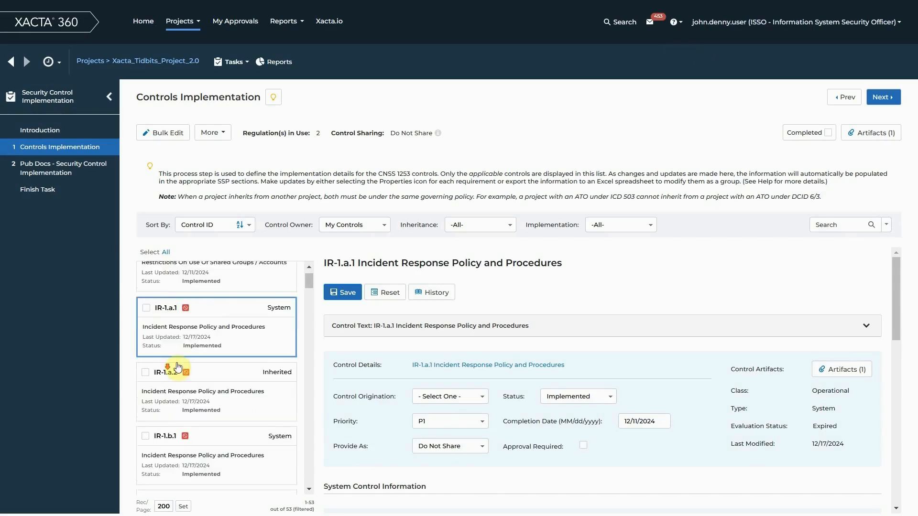
pyautogui.click(222, 307)
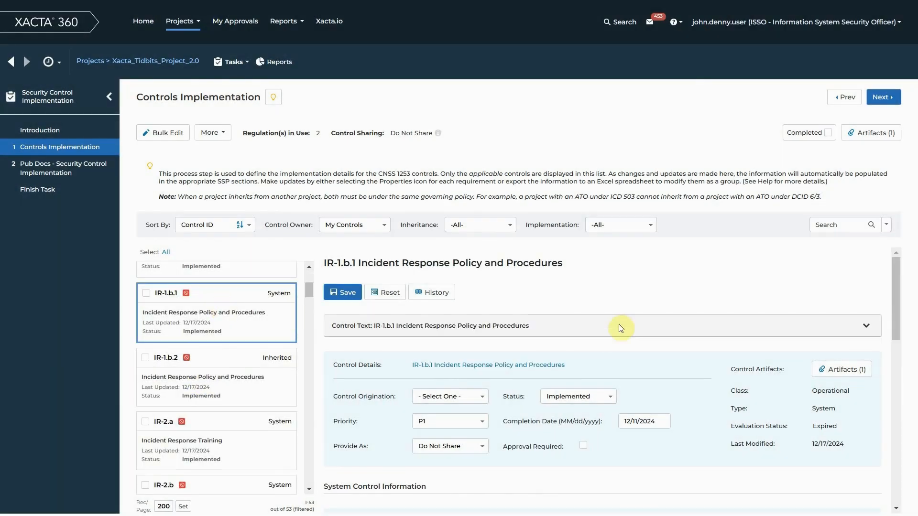
pyautogui.click(844, 369)
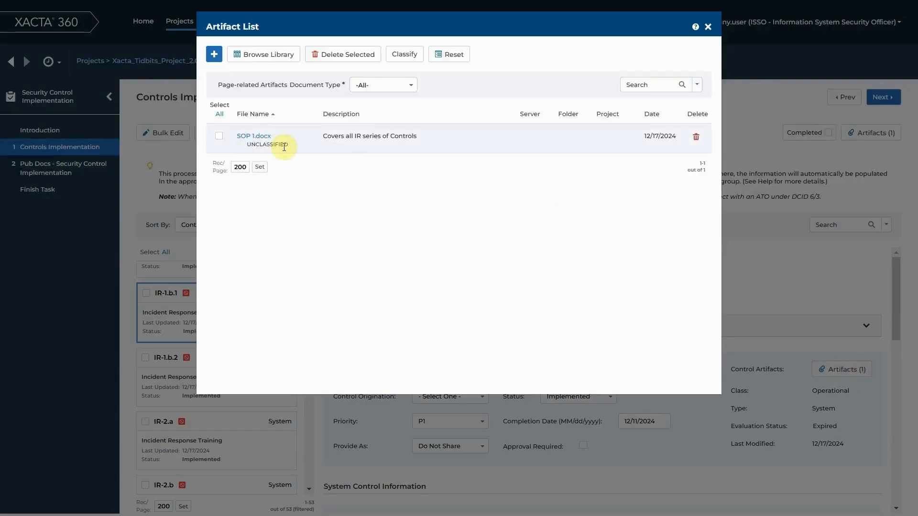
pyautogui.click(708, 27)
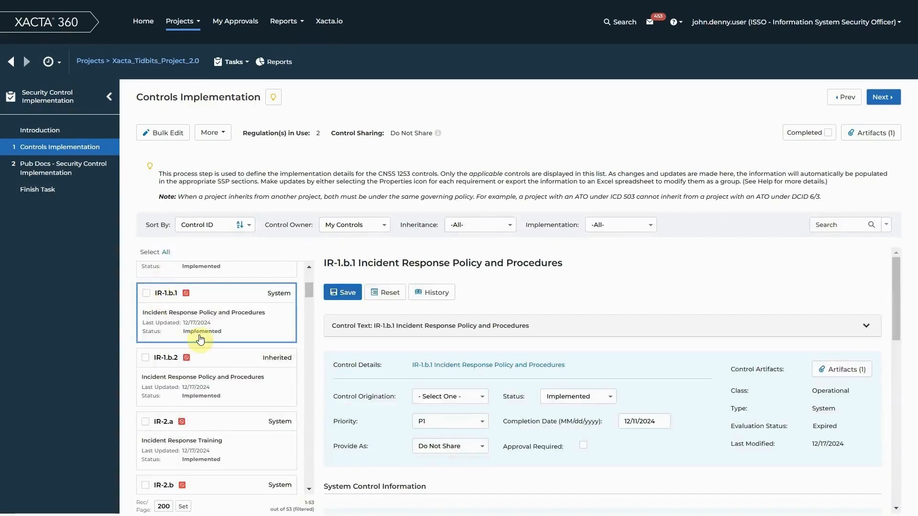
# View the details of controls IR-4 (6) and IR-6 (1) to check their attached artifacts
pyautogui.scroll(-10, 238, 335)
pyautogui.click(253, 410)
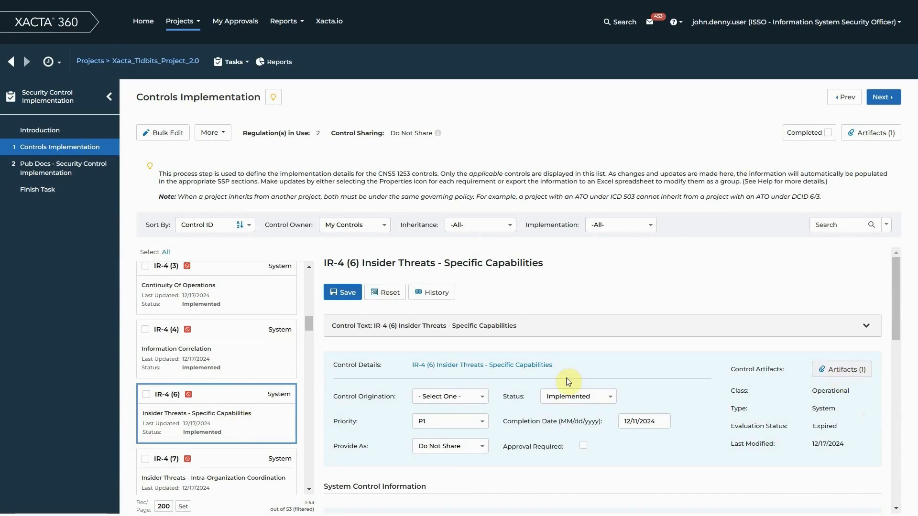
pyautogui.scroll(-10, 252, 364)
pyautogui.click(251, 405)
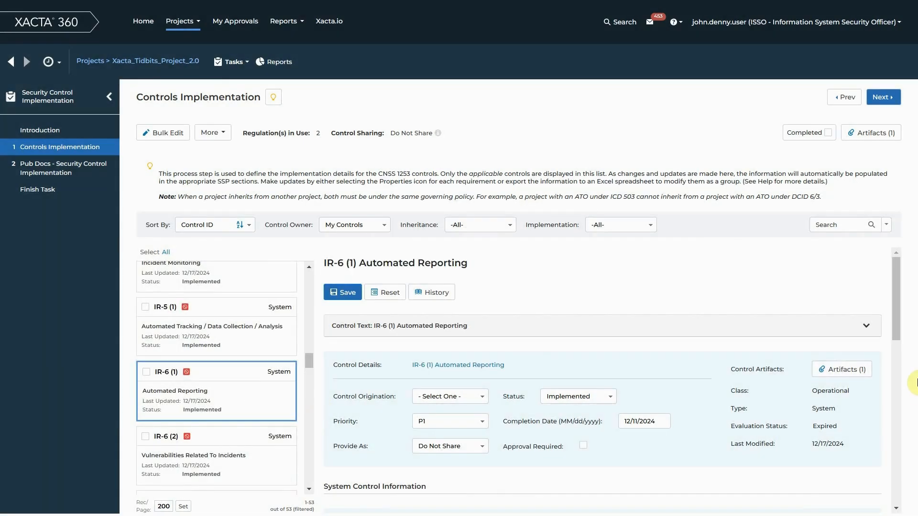
# Check the artifact list of control IR-8.a.5 Incident Response Plan and close it
pyautogui.scroll(-5, 239, 411)
pyautogui.scroll(-5, 231, 425)
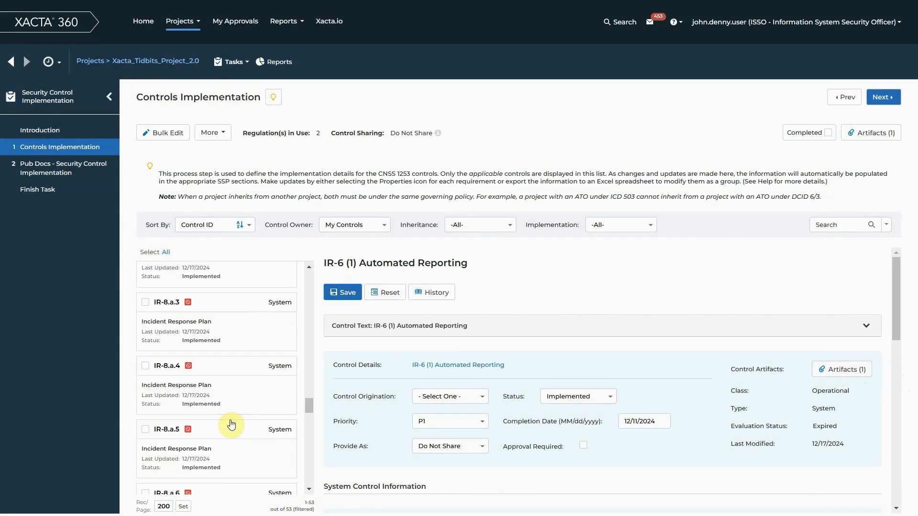
pyautogui.click(225, 451)
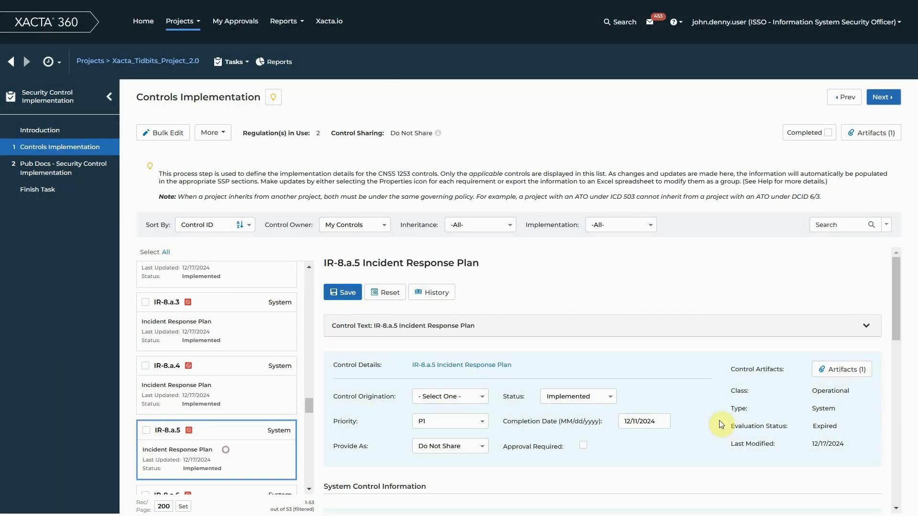
pyautogui.click(845, 369)
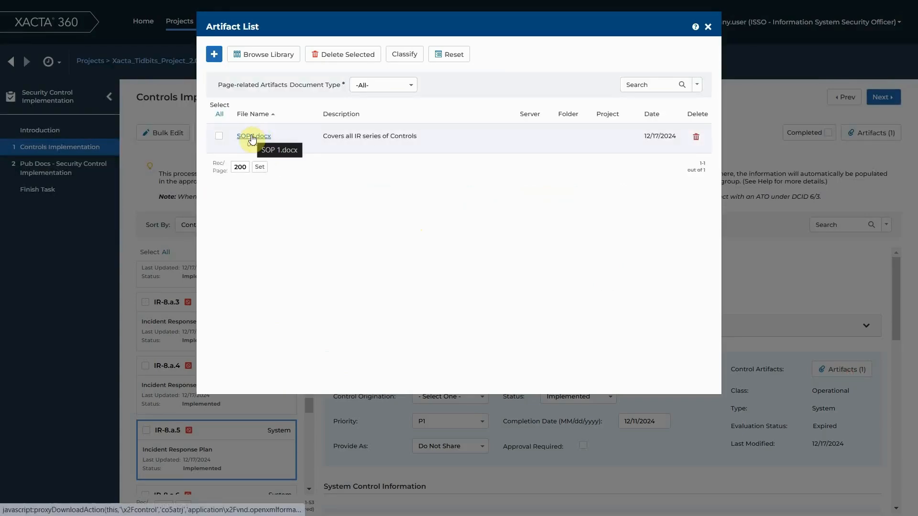
pyautogui.click(707, 26)
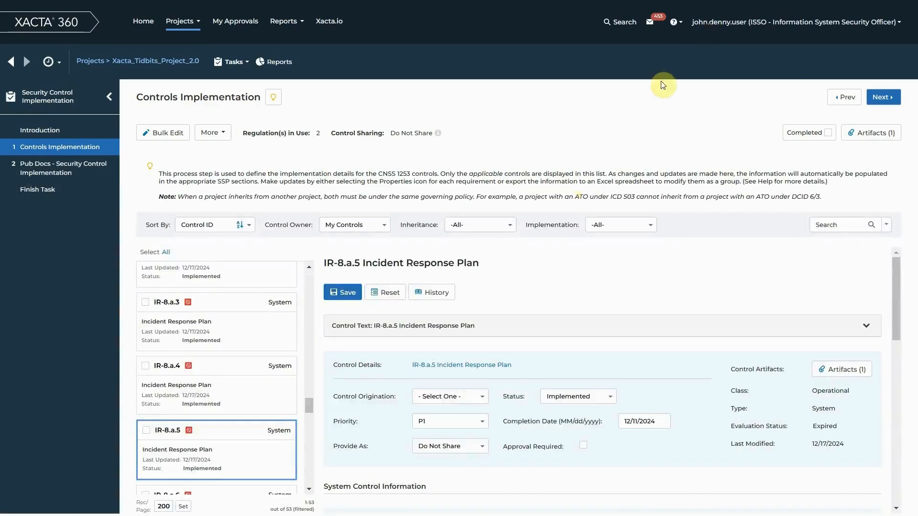
# Check the artifact list of control IR-9.e Information Spillage Response, close it, and look over the remaining IR controls
pyautogui.scroll(-10, 263, 423)
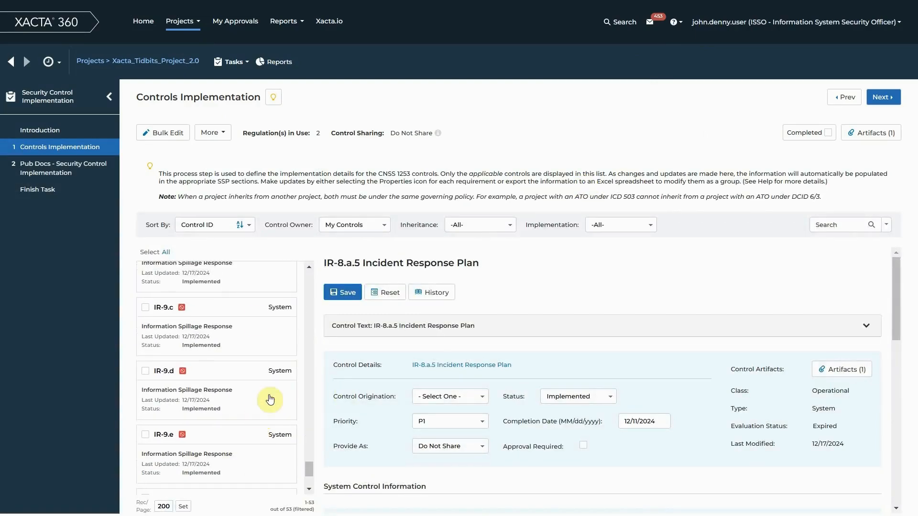
pyautogui.click(244, 462)
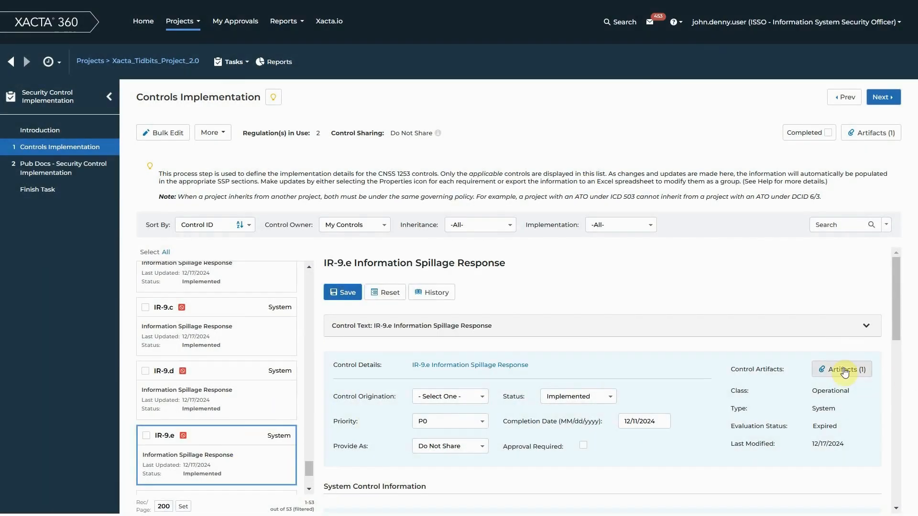
pyautogui.click(845, 369)
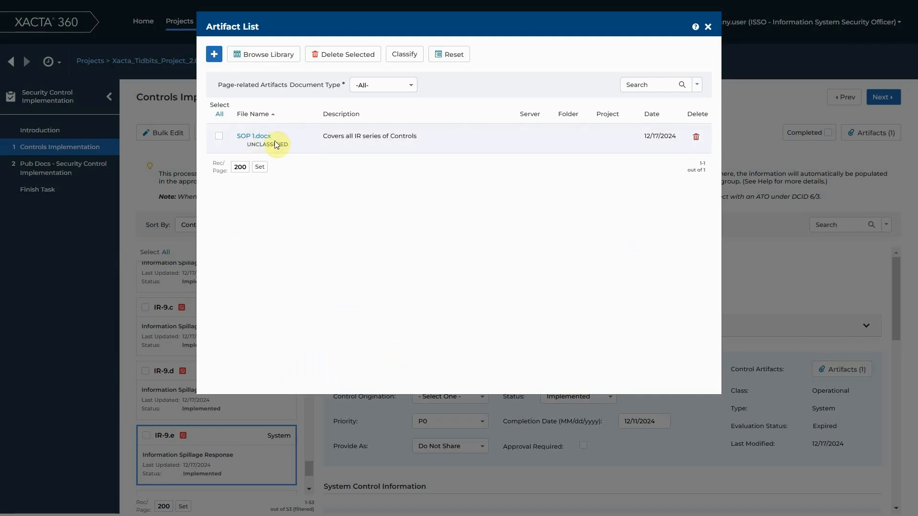
pyautogui.click(709, 27)
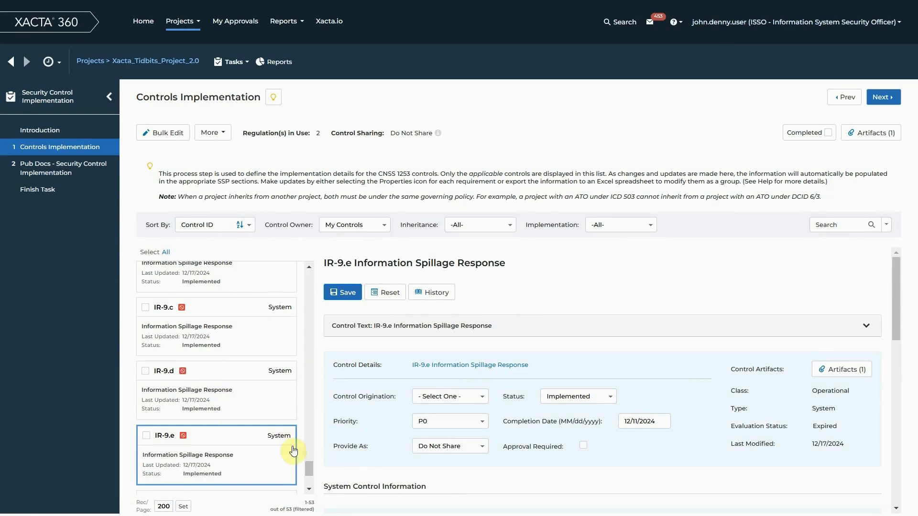
pyautogui.scroll(-3, 287, 451)
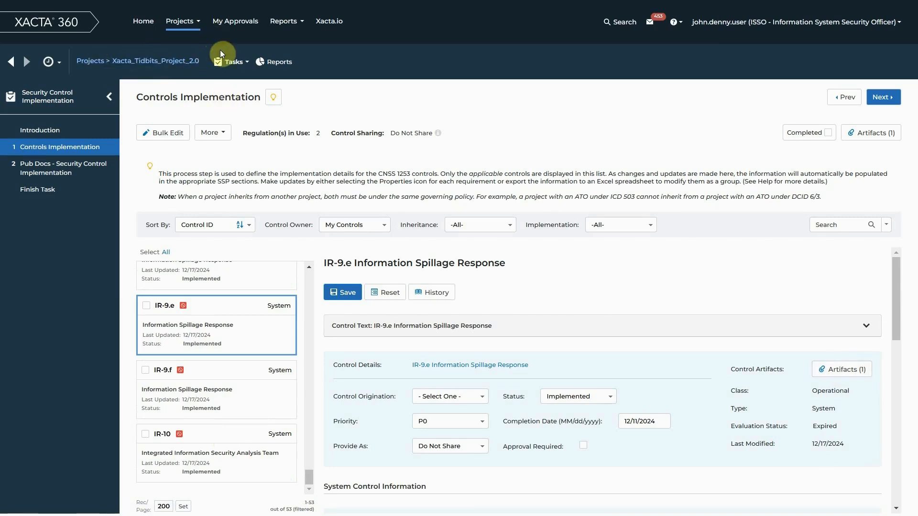
# Return to Manage Project Artifacts through the page history, view the links of SOP 1.docx, and close them
pyautogui.click(56, 64)
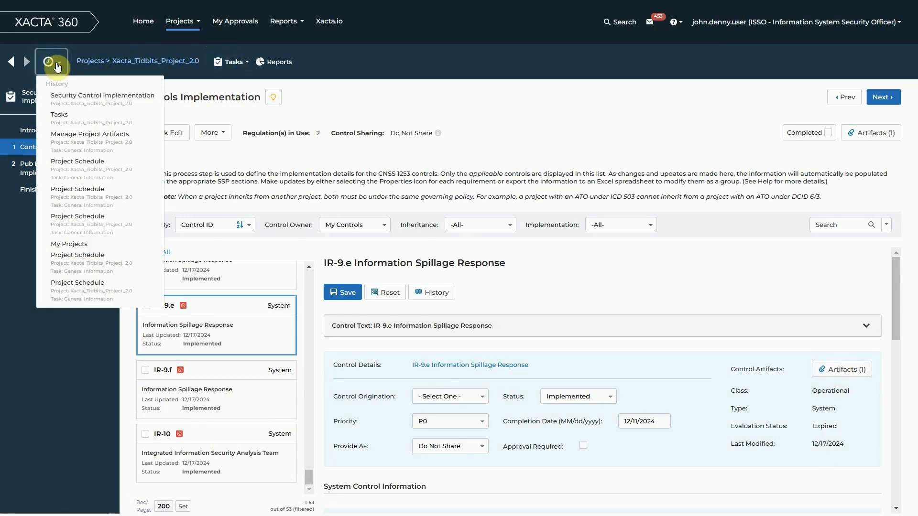
pyautogui.click(146, 150)
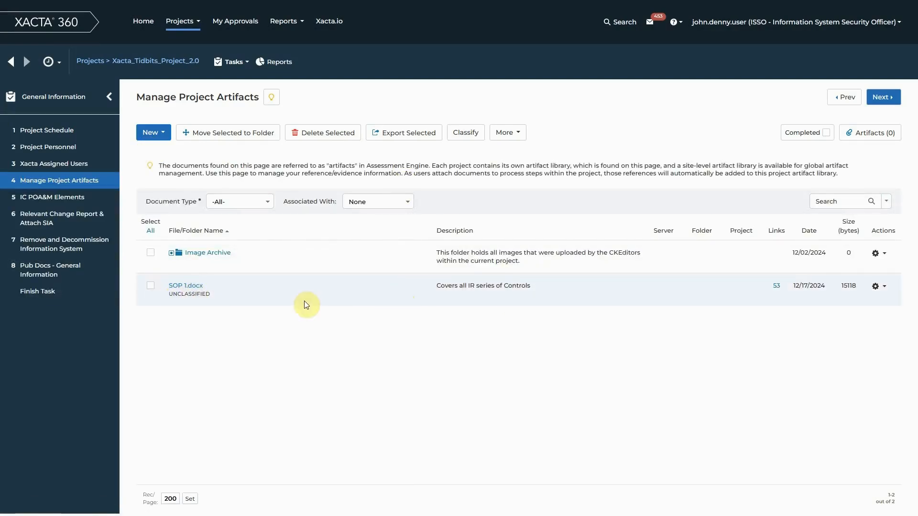
pyautogui.click(776, 287)
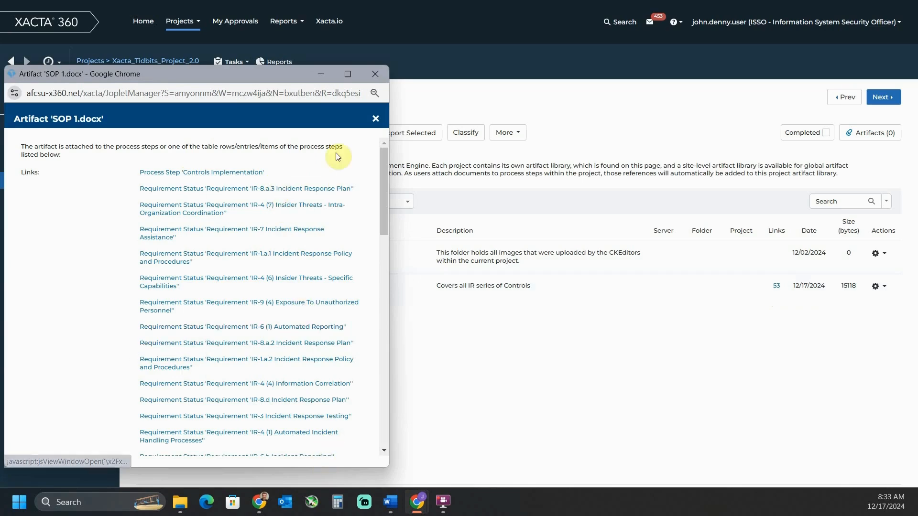
pyautogui.click(374, 73)
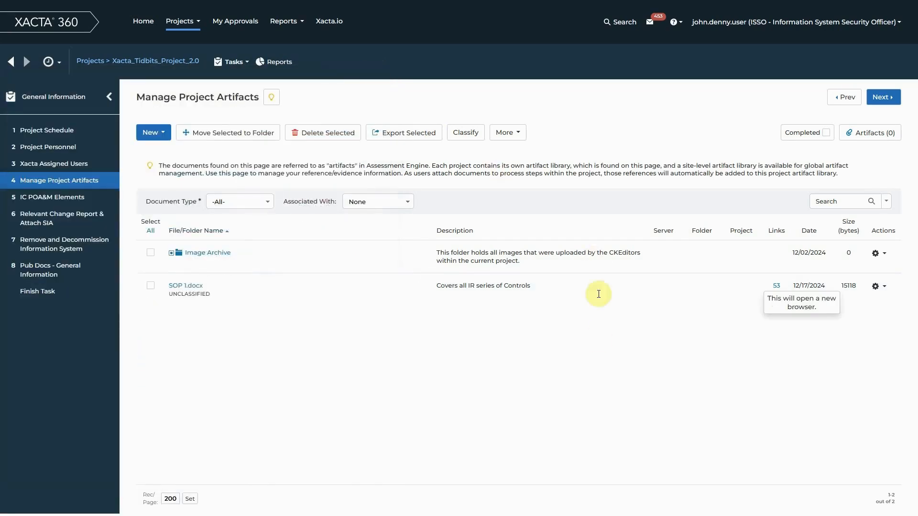